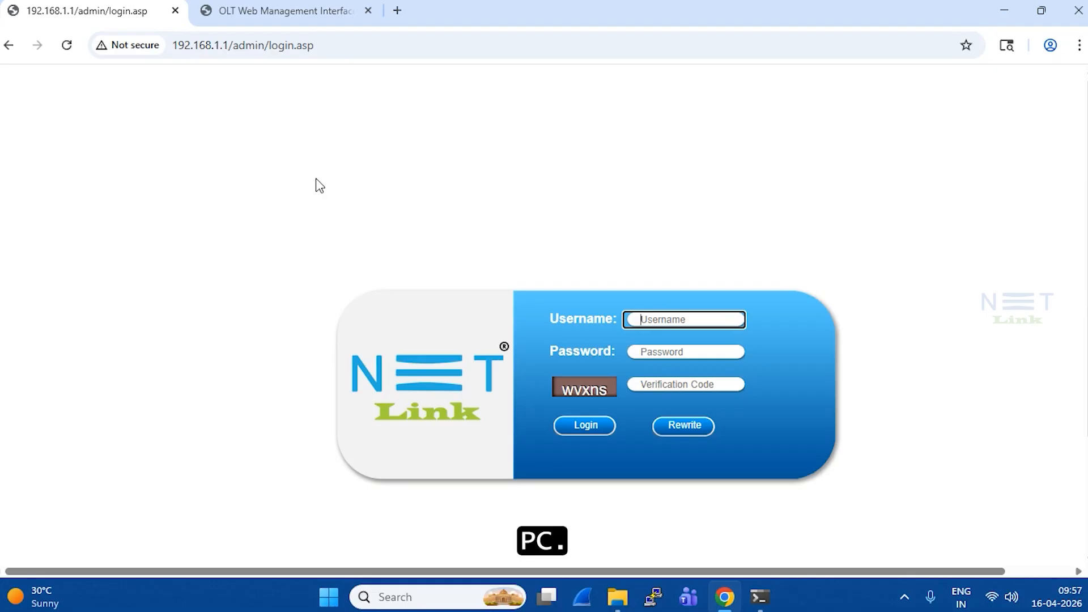
Sign in to the ONT as the administrator with the account password and the on-screen verification code.
text(admin)
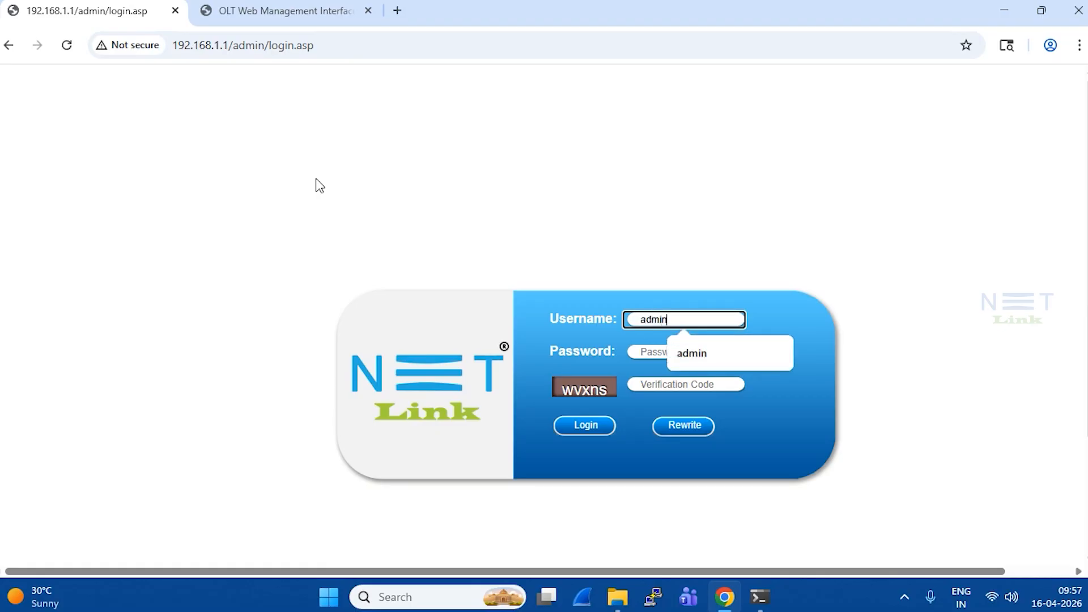
key(Tab)
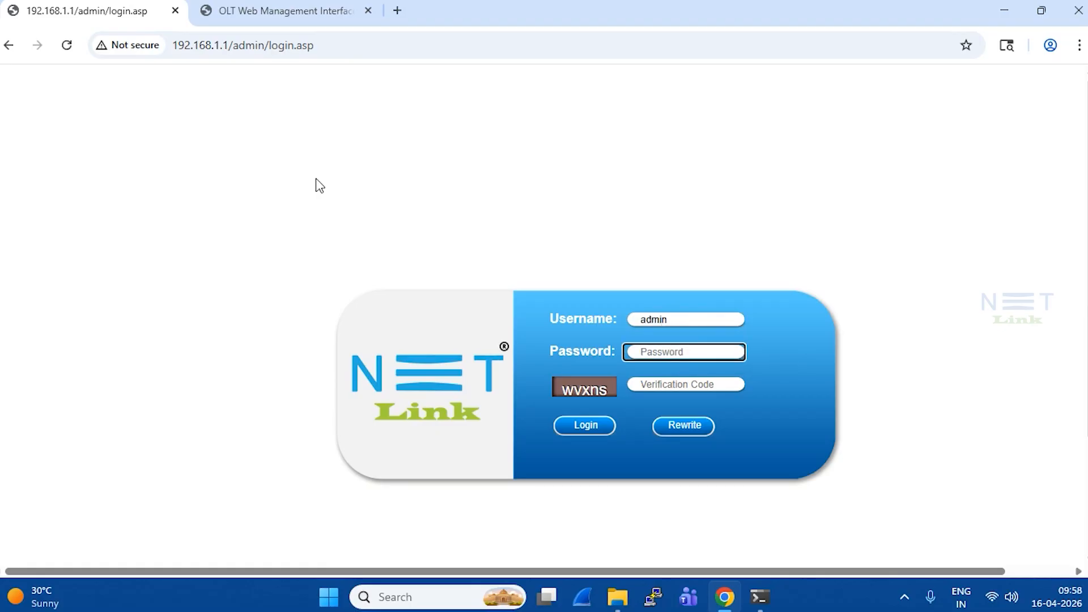
text(admin1)
key(Tab)
key(Tab)
text(w)
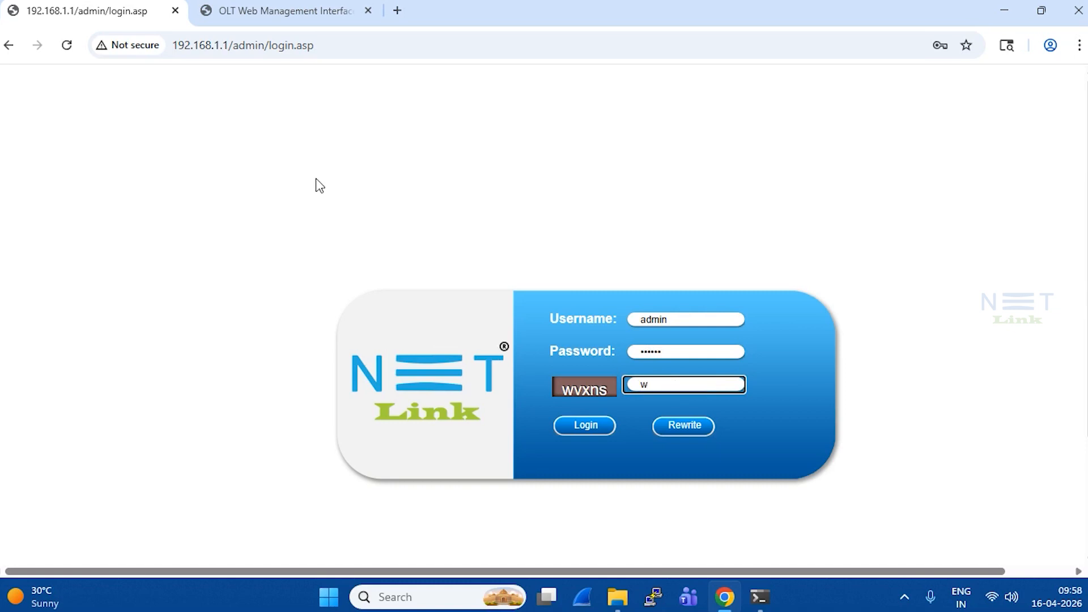
text(vxns)
key(Return)
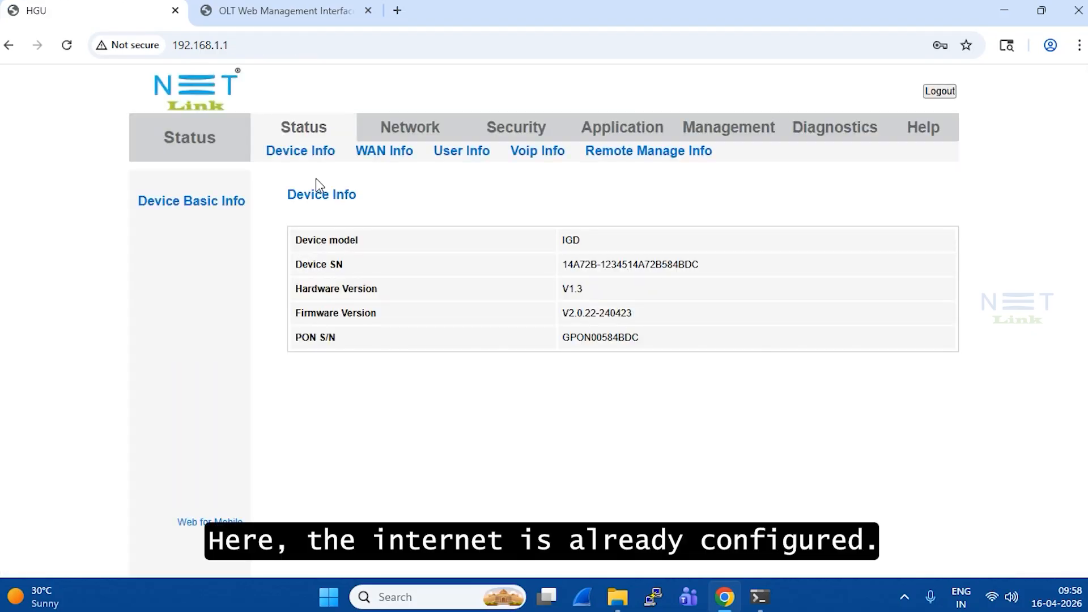
Confirm in WAN Info that the PPPoE connection is up, then go to the Network section.
click(380, 164)
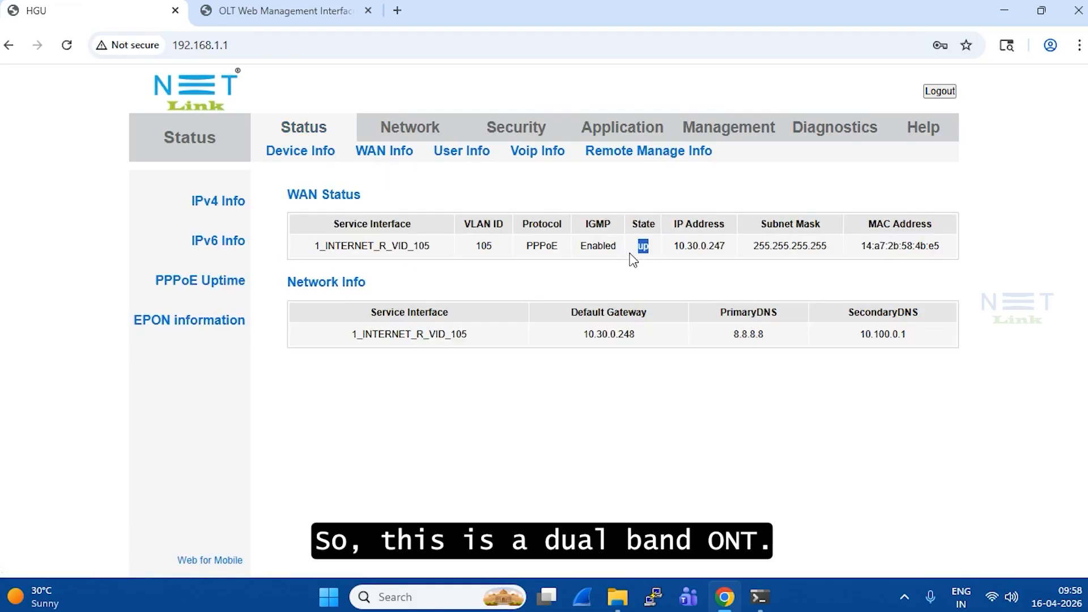
click(650, 271)
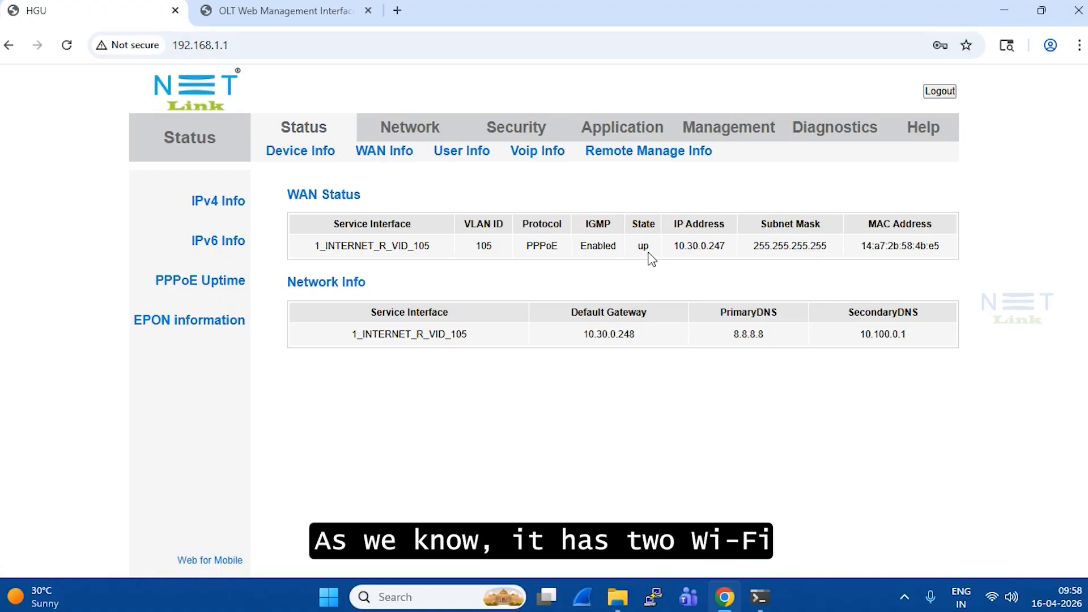
click(417, 127)
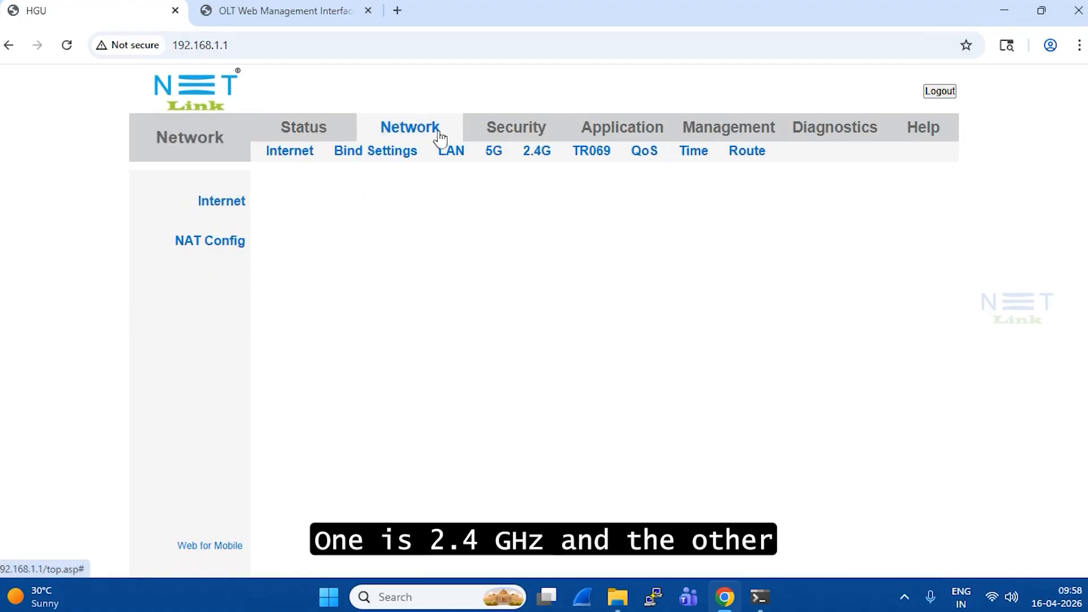
Review the 2.4G and 5G WLAN Basic settings, then return to Status Device Info.
click(538, 154)
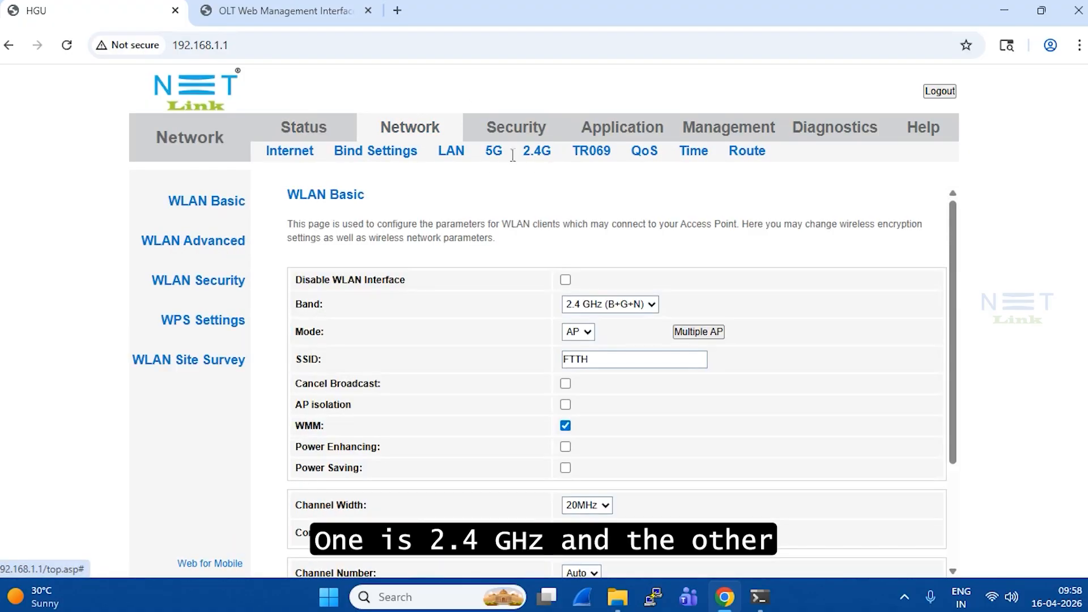
click(490, 156)
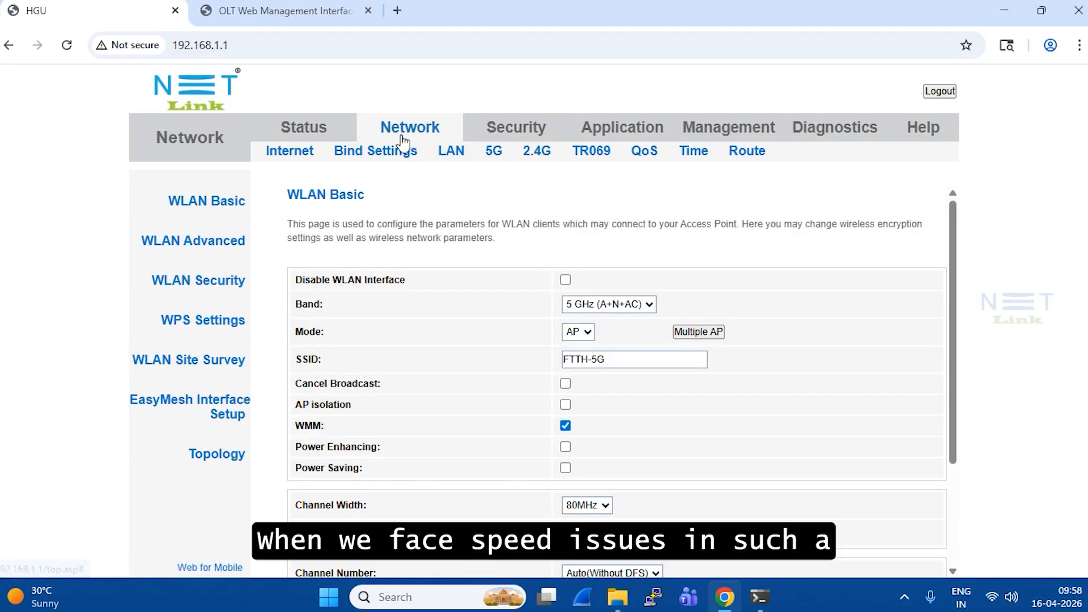
click(312, 138)
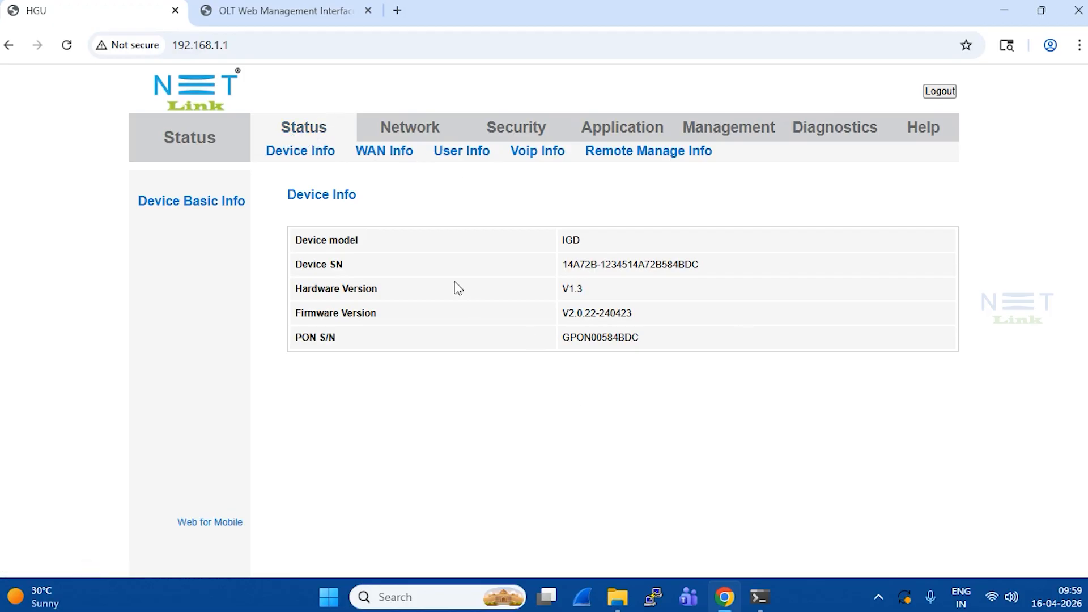
Close the OLT page and open the Ethernet adapter's status from ncpa.cpl, showing no internet at 100.0 Mbps.
click(368, 11)
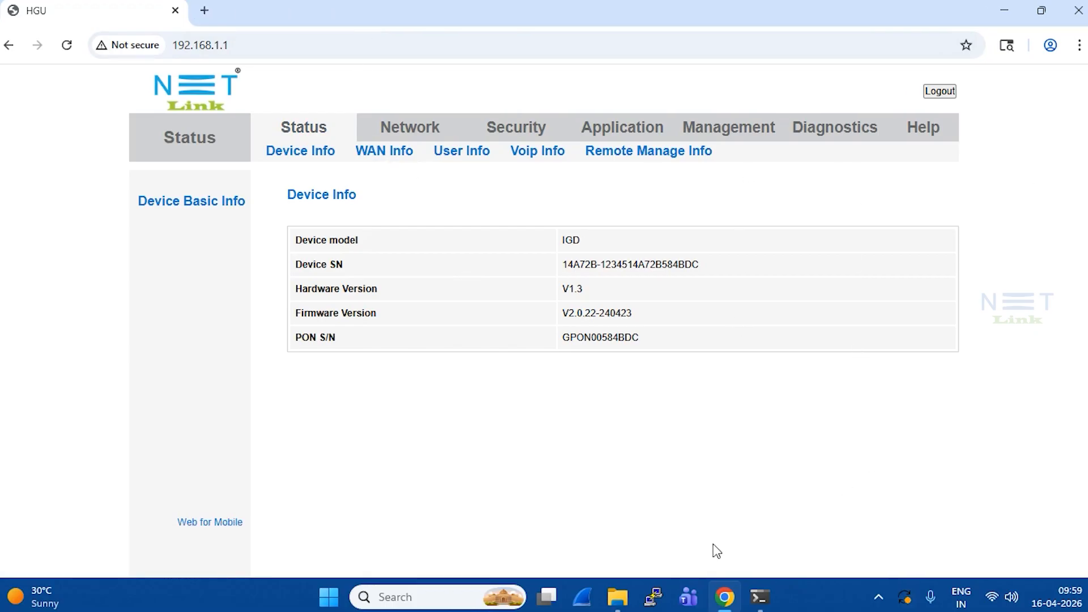
key(super+r)
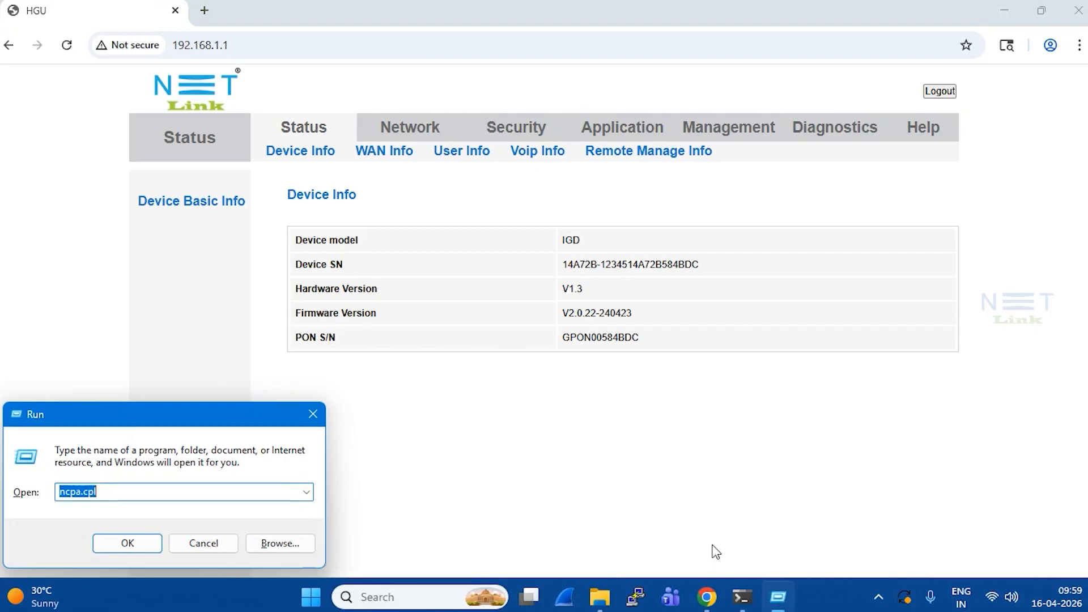
key(Escape)
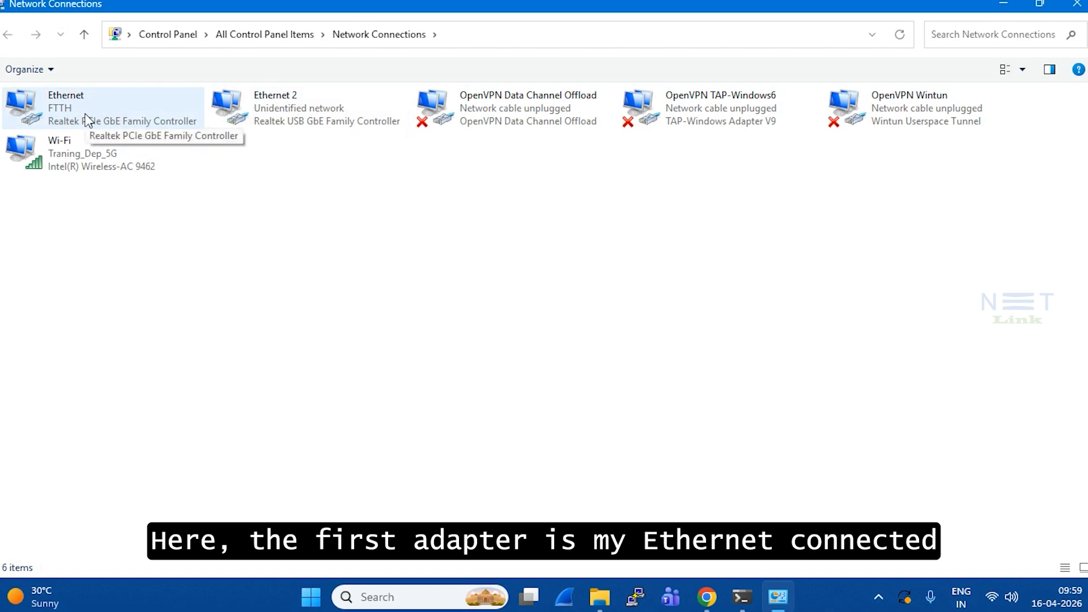
double_click(86, 119)
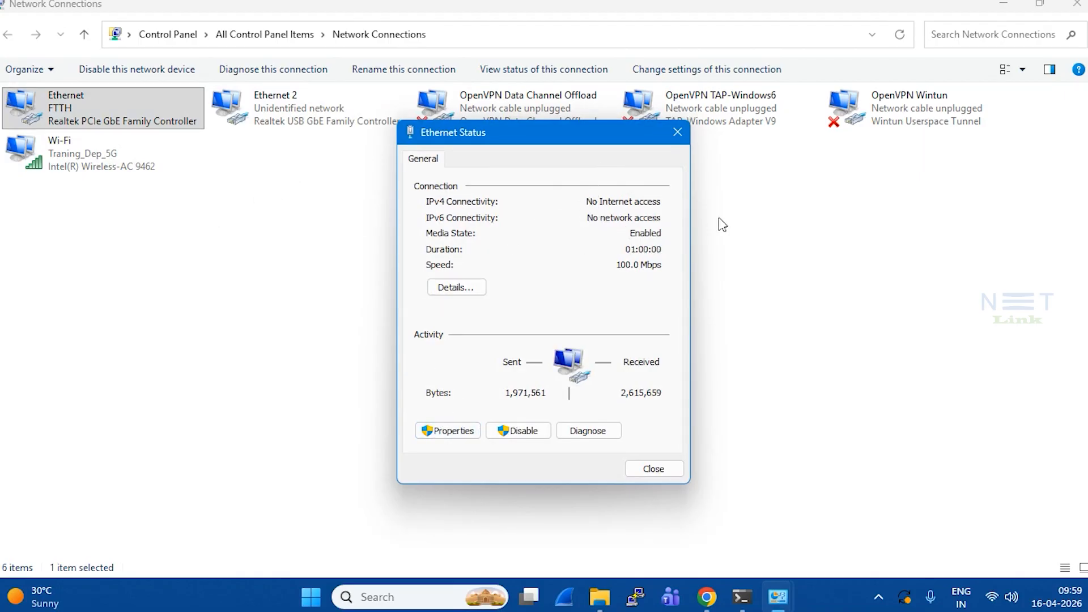
Keep Ethernet IPv4 on 'Obtain an IP address automatically' and close the adapter's dialogs.
click(438, 431)
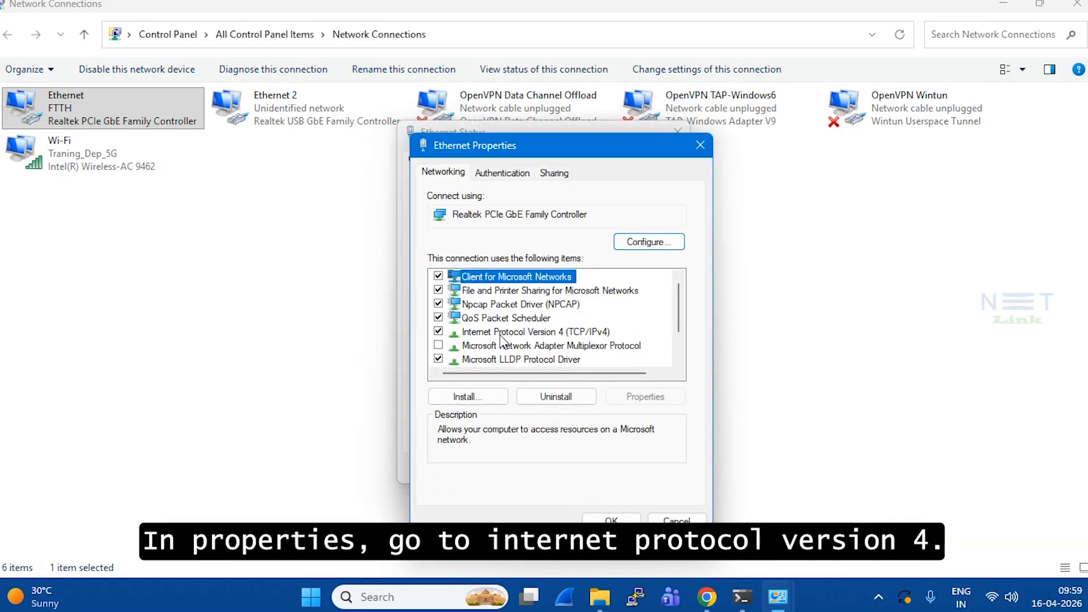
double_click(501, 333)
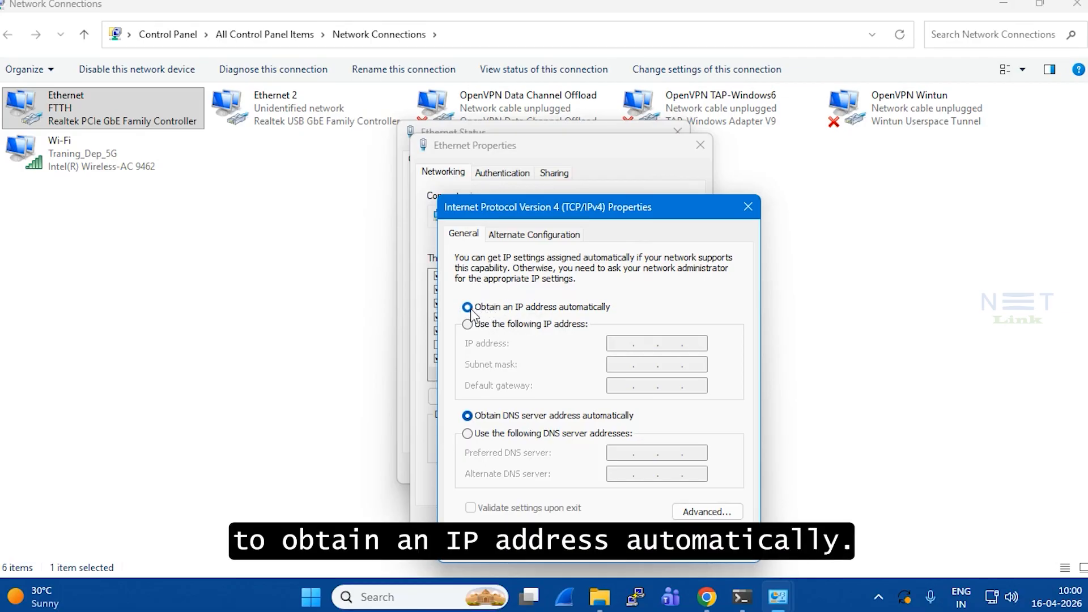
click(660, 541)
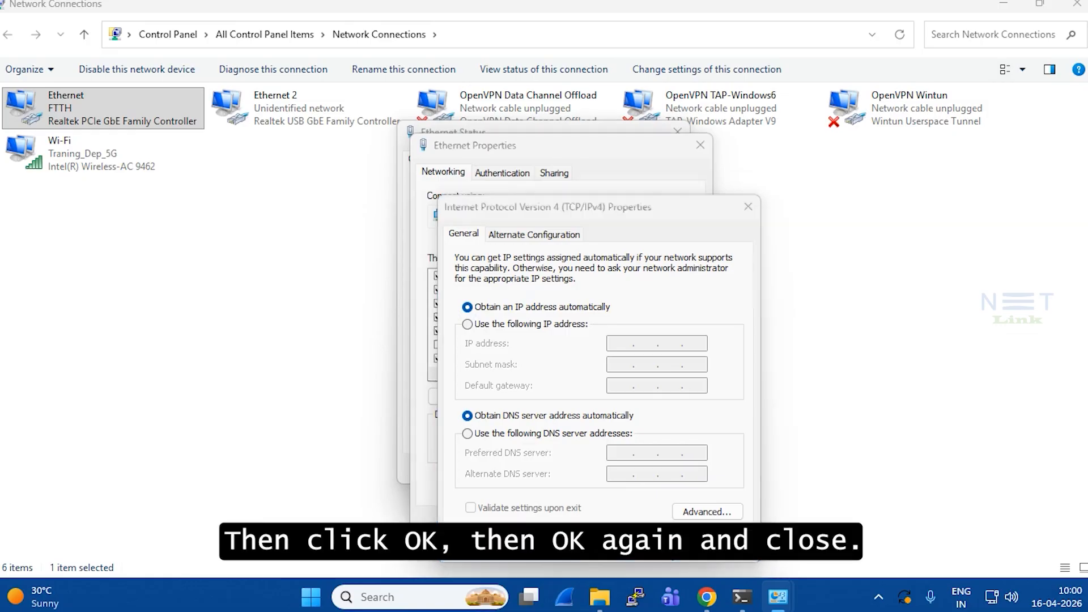
click(611, 518)
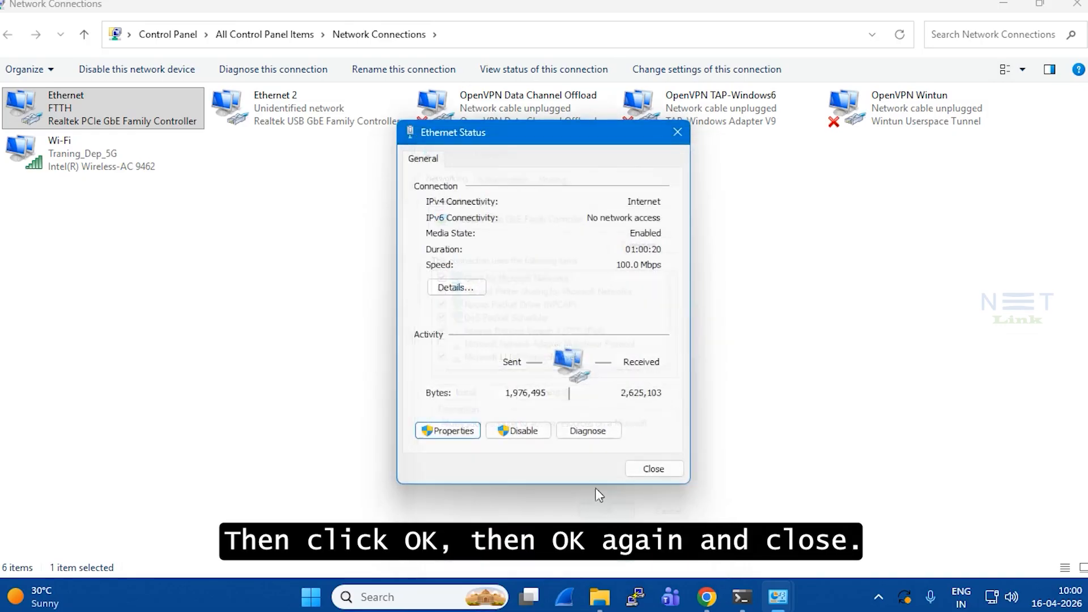
click(669, 474)
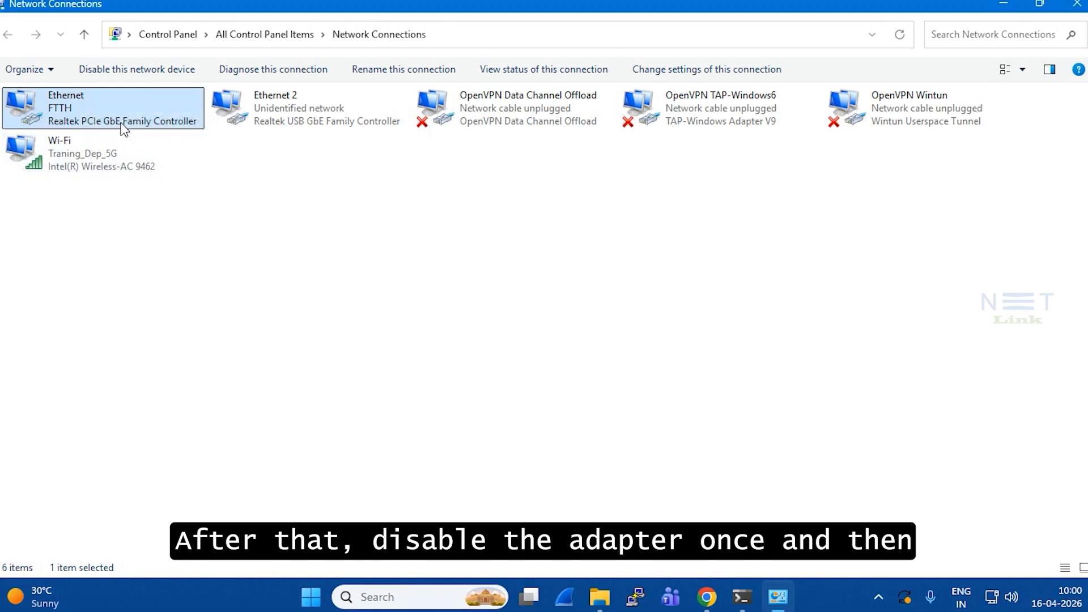
Disable and re-enable the Ethernet adapter, then confirm its status shows Internet at 100.0 Mbps.
right_click(120, 102)
click(161, 114)
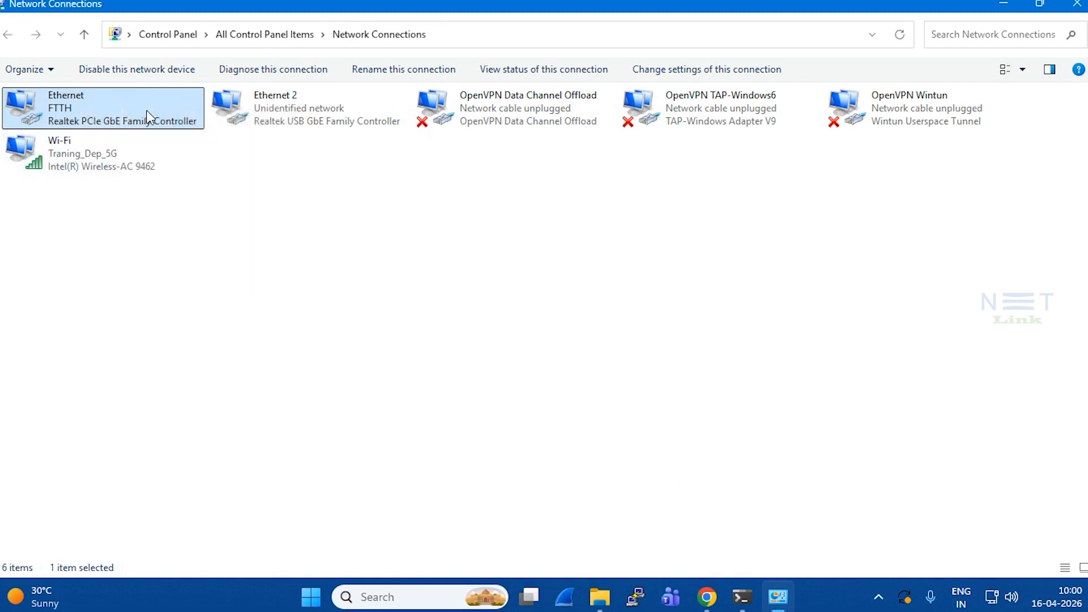
right_click(146, 110)
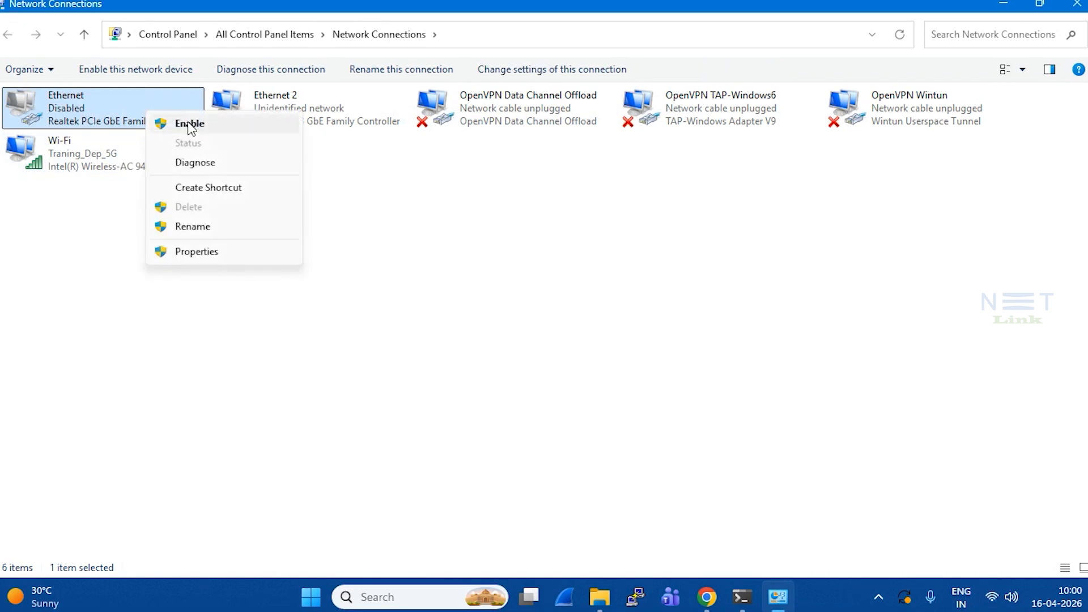
click(187, 120)
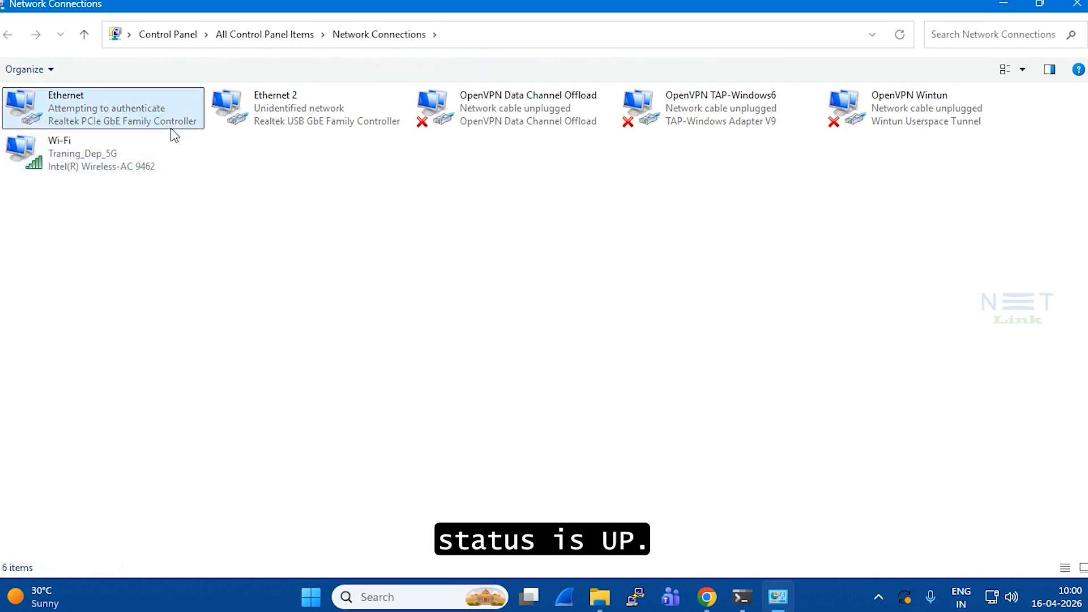
double_click(171, 127)
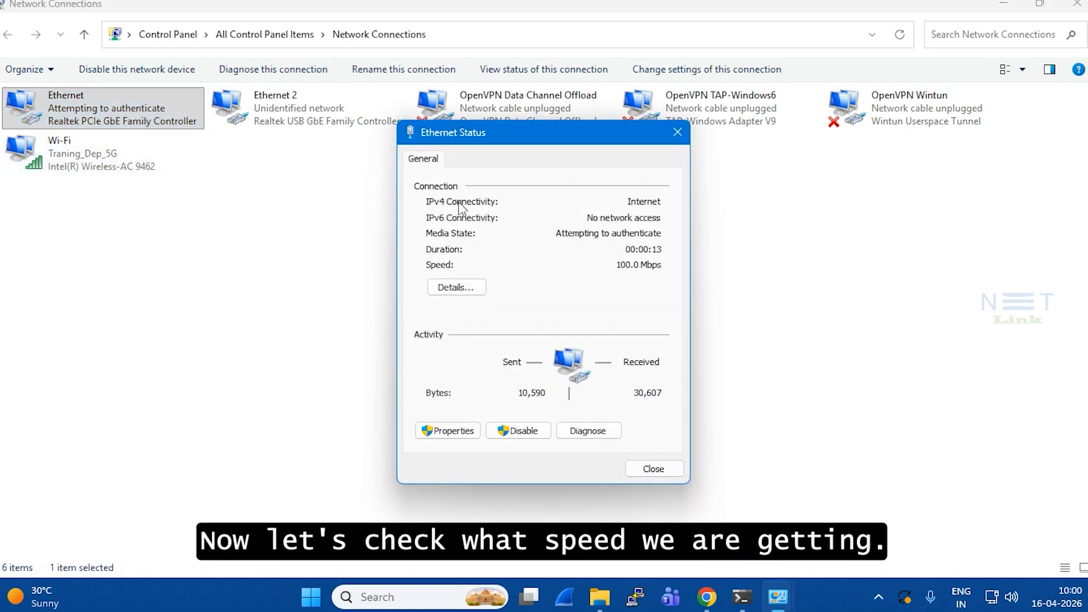
Close the Ethernet status, bring Chrome forward and search Google for 'speed test'.
click(676, 133)
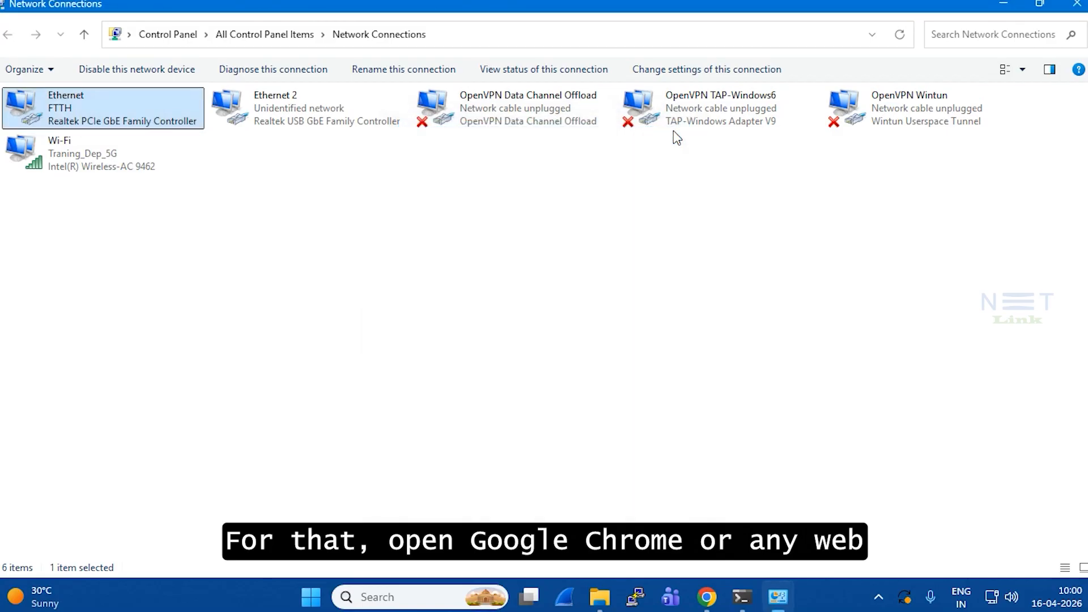
click(1004, 5)
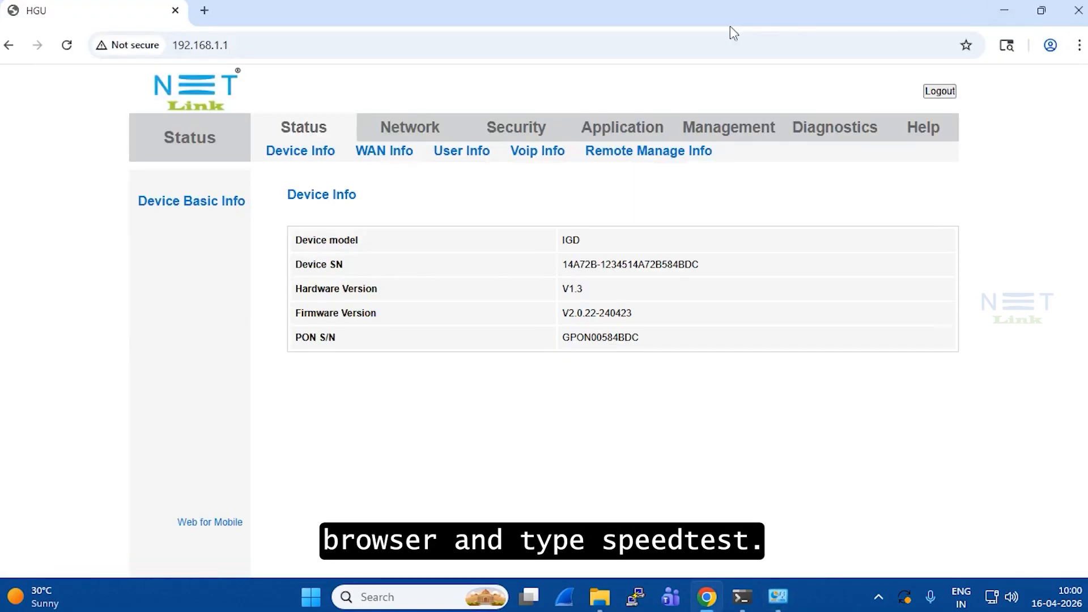
click(198, 17)
text(s)
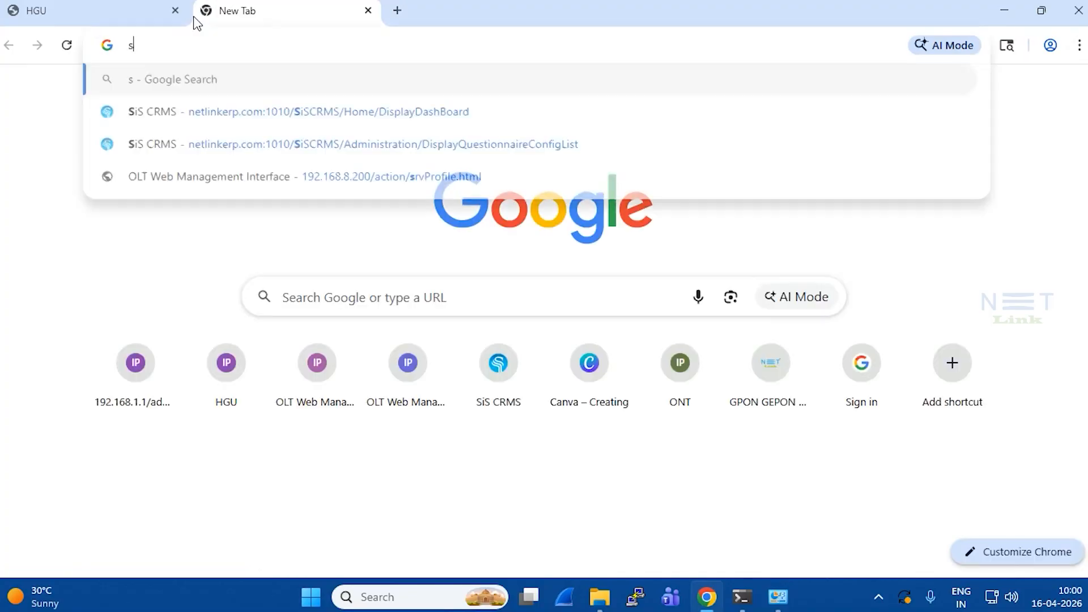
text(pee)
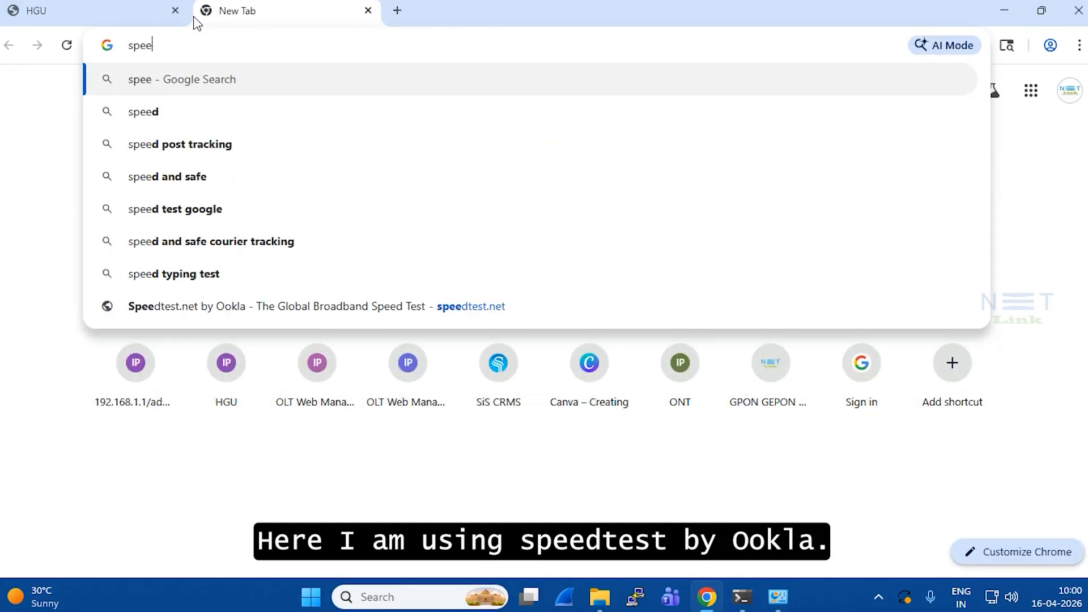
text(d)
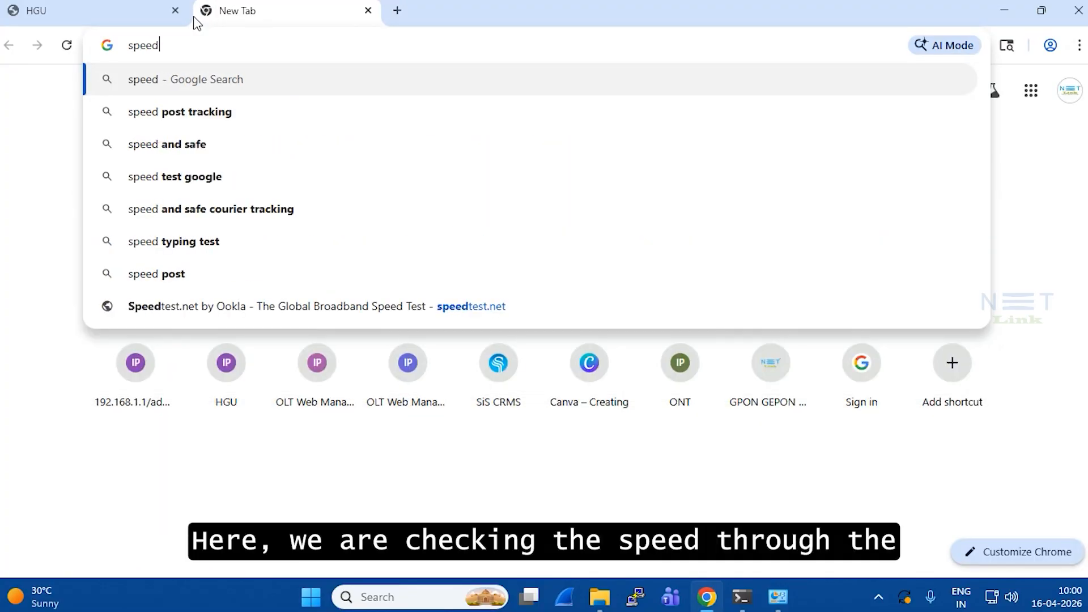
text( test)
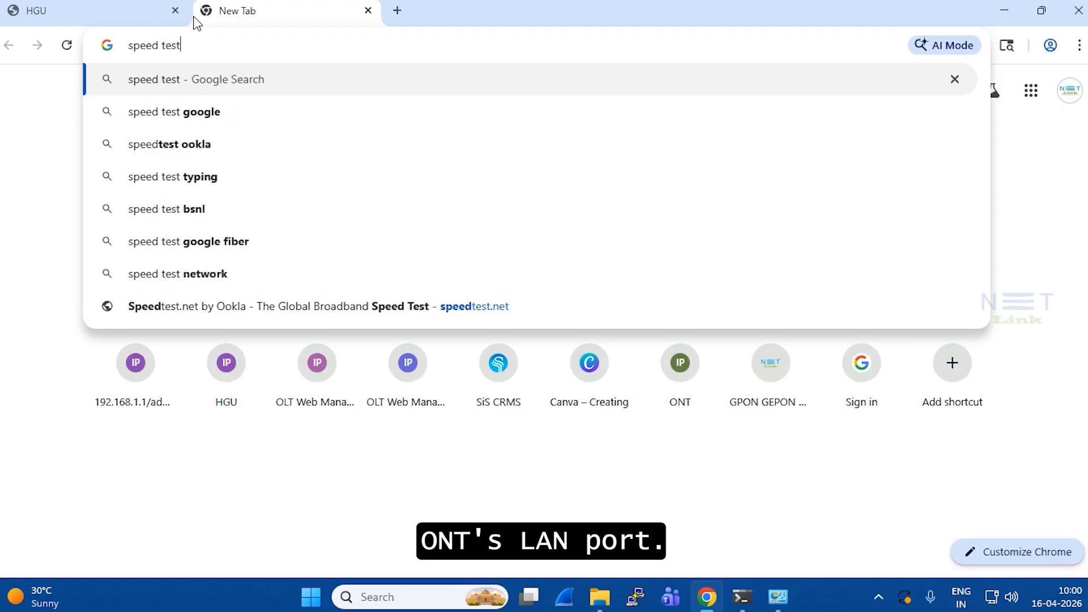
key(Return)
scroll(260, 387, down, 4)
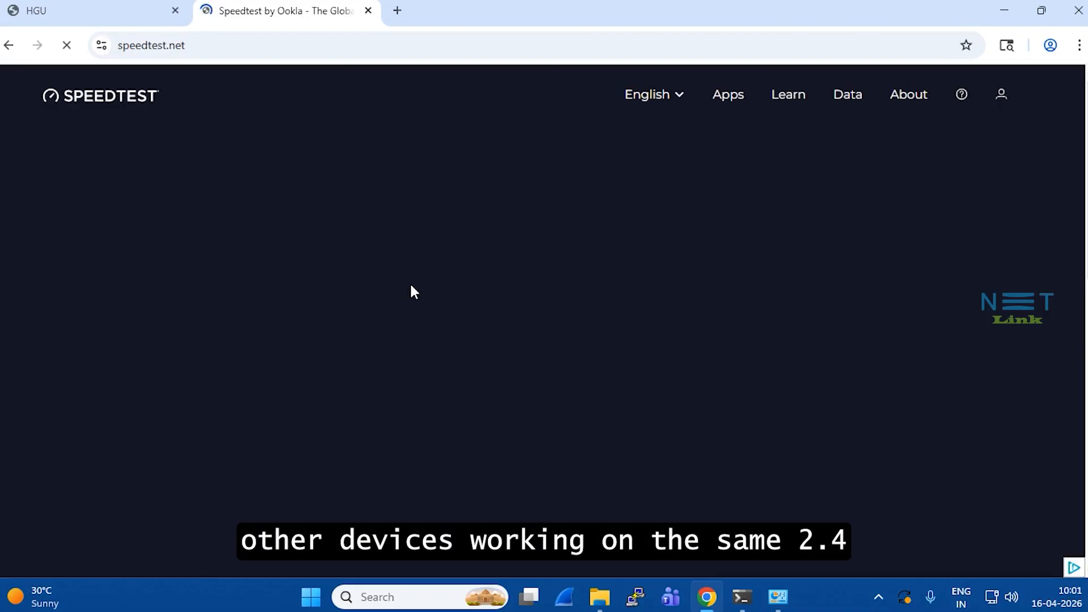
Run the speedtest.net test, declining location access: 92.24 Mbps down, 94.80 Mbps up, 6 ms ping.
right_click(410, 290)
click(305, 296)
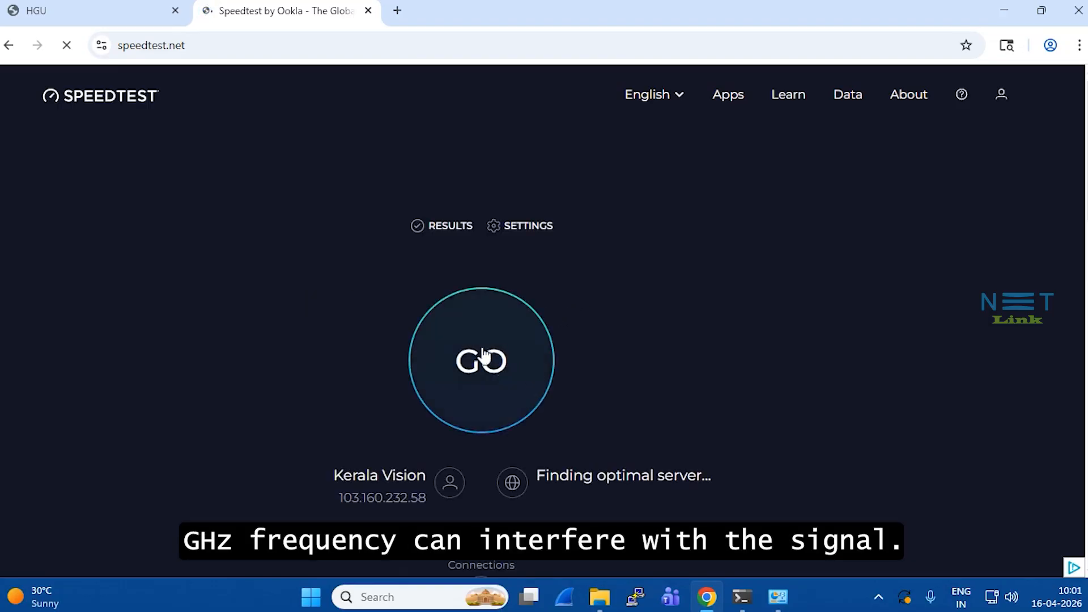
click(472, 370)
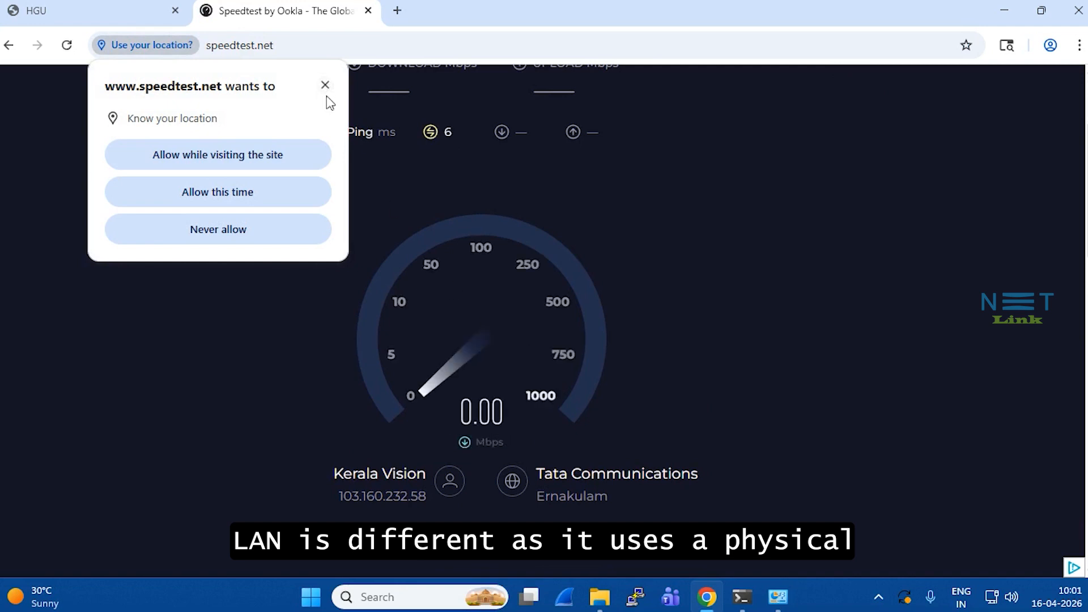
click(325, 87)
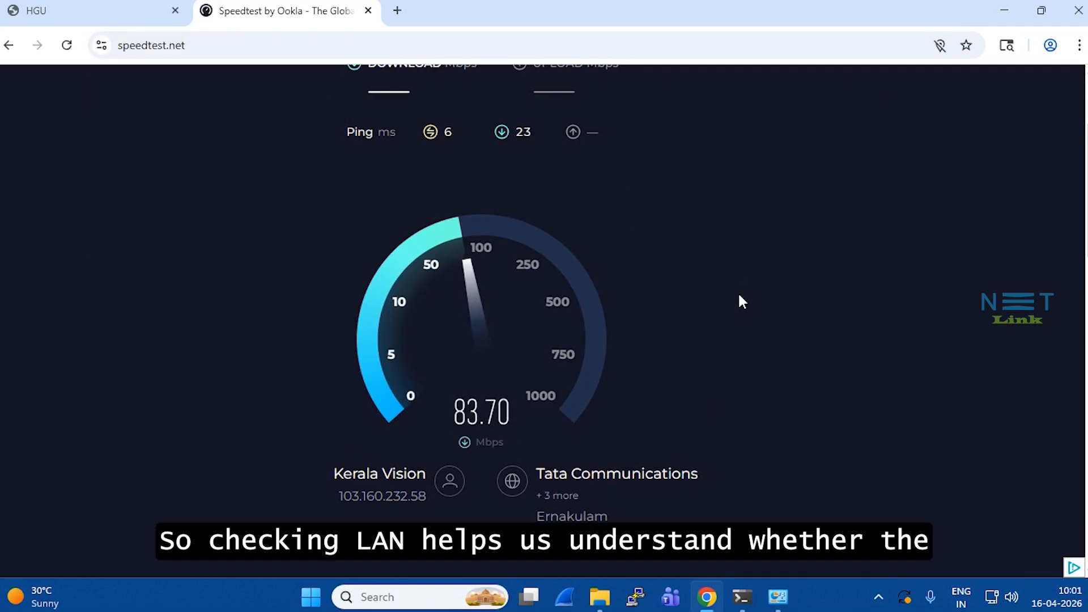
scroll(741, 301, up, 1)
scroll(737, 296, down, 1)
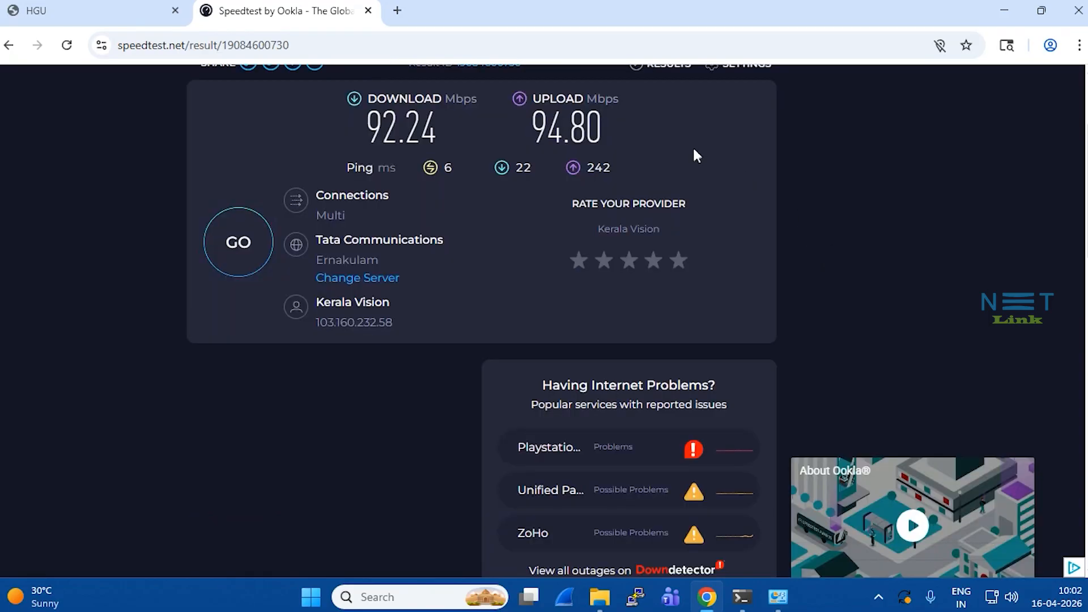
scroll(410, 211, up, 2)
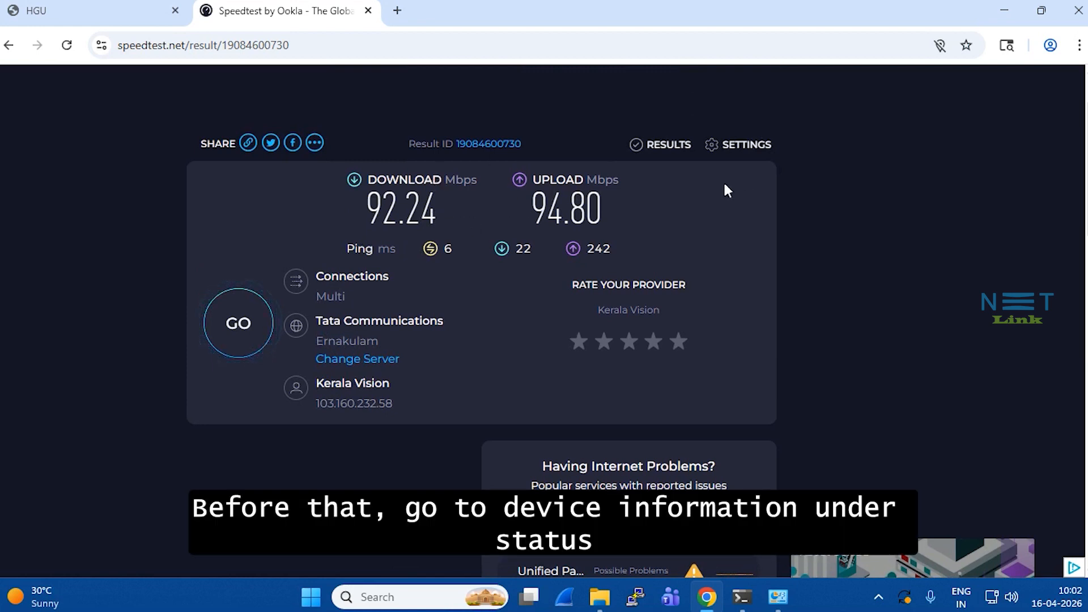
Check the HGU Device Info page (firmware V2.0.22-240423), then bring Network Connections back forward.
click(126, 5)
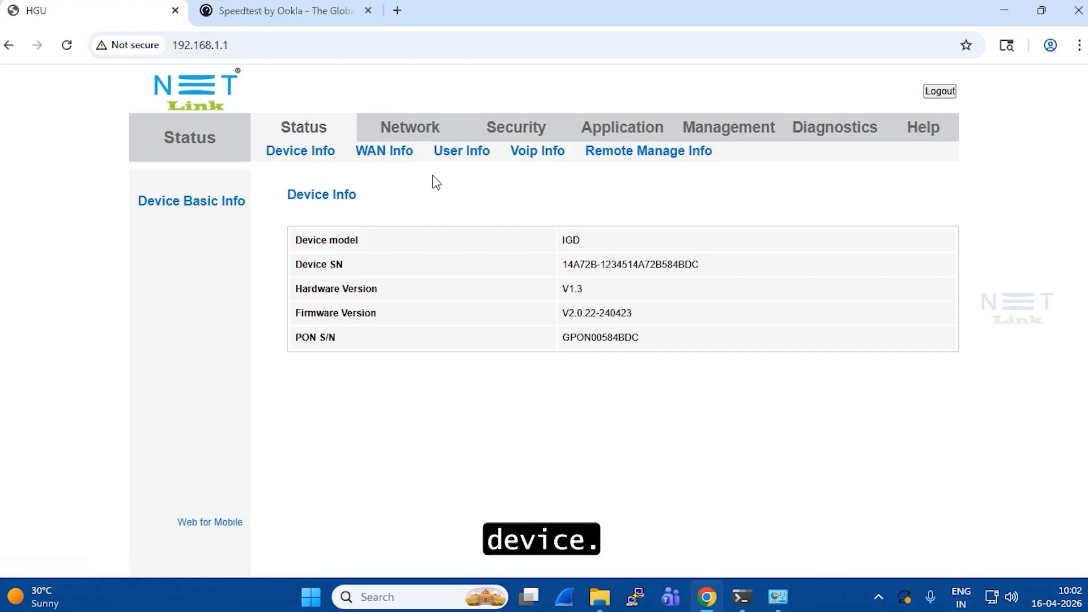
mouse_move(780, 605)
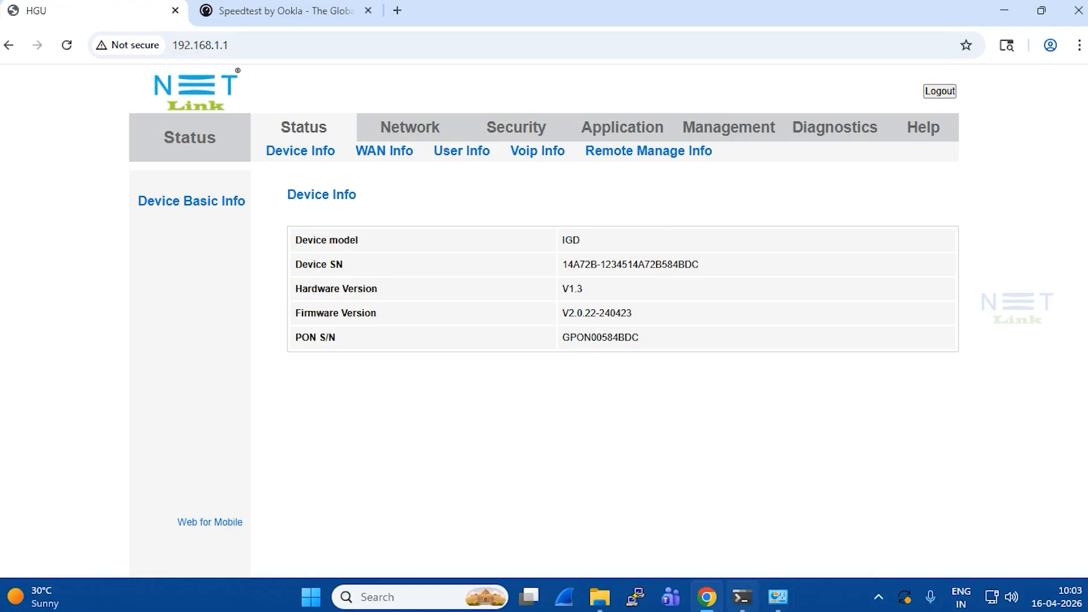
click(777, 596)
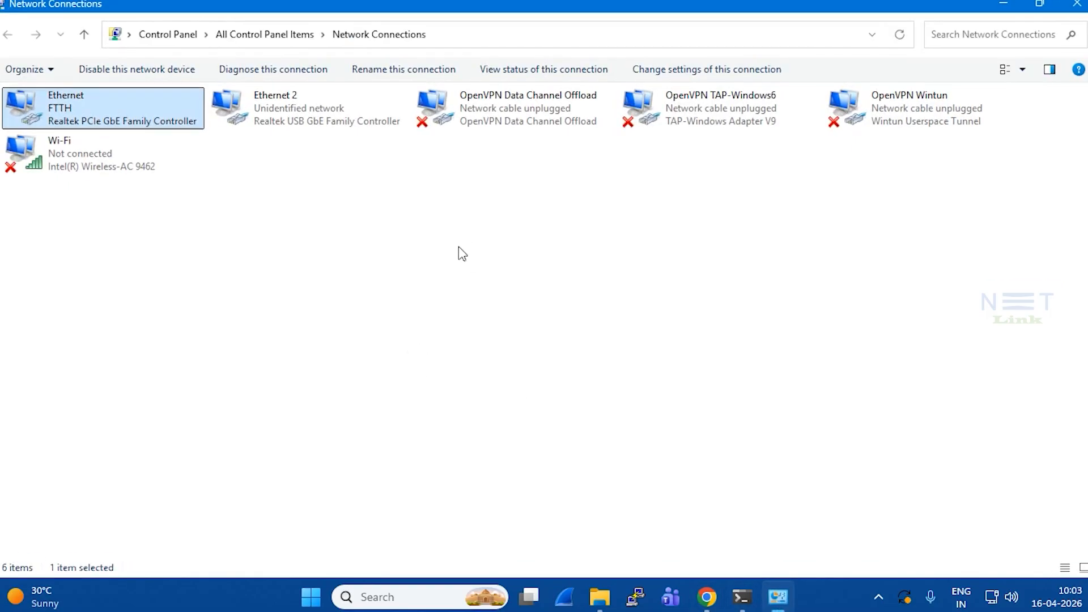
click(459, 252)
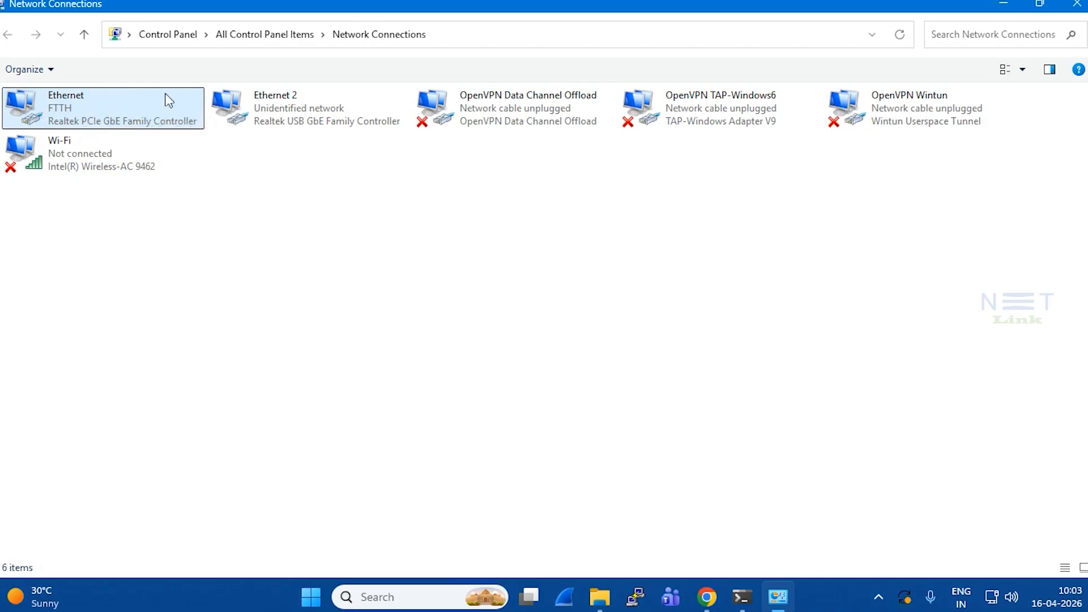
double_click(123, 110)
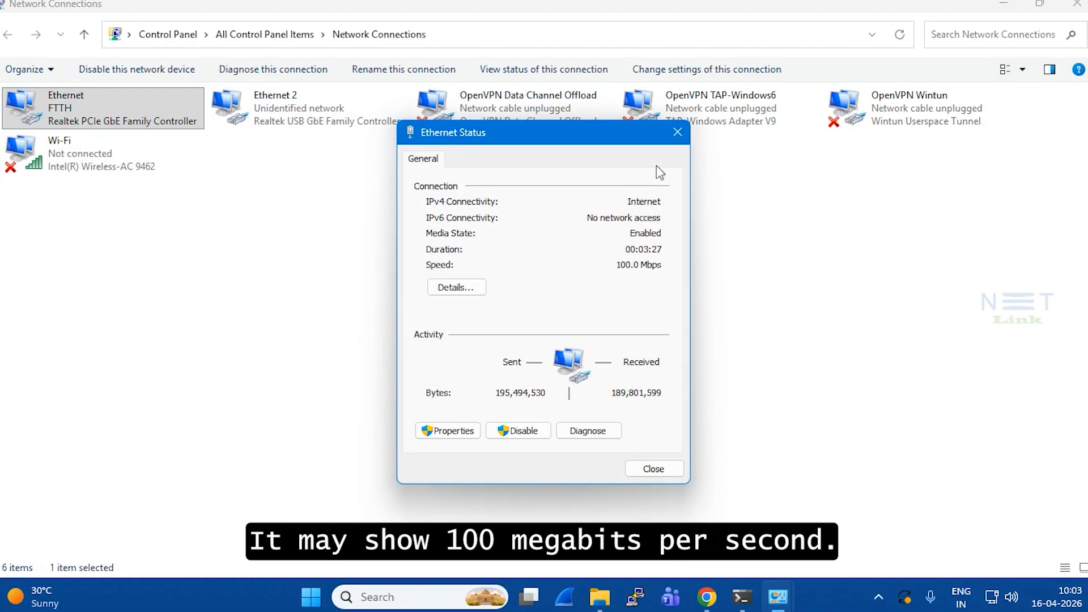
click(676, 142)
click(117, 140)
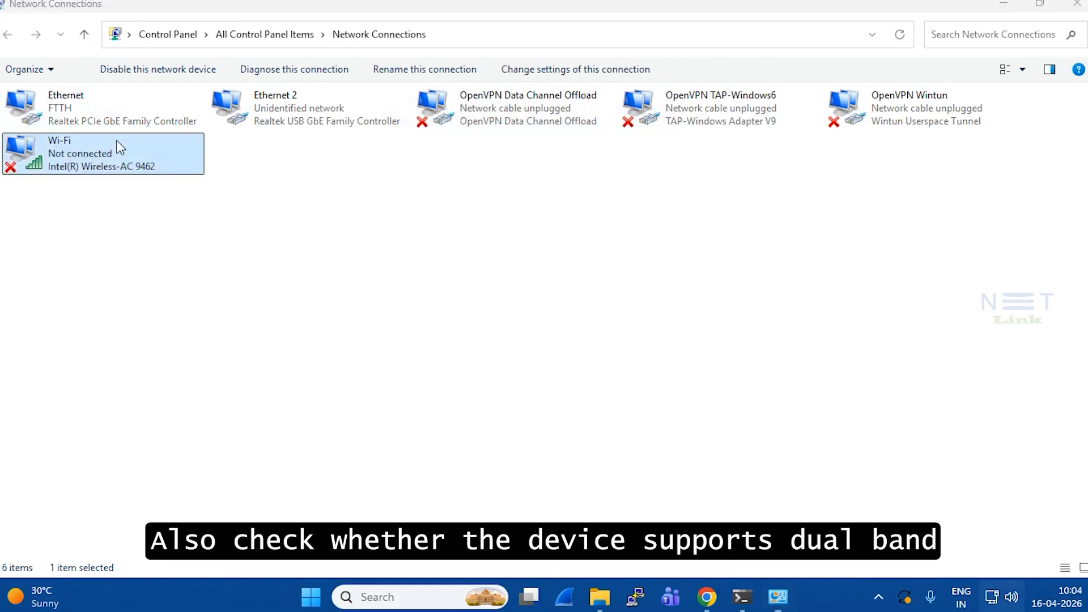
double_click(117, 141)
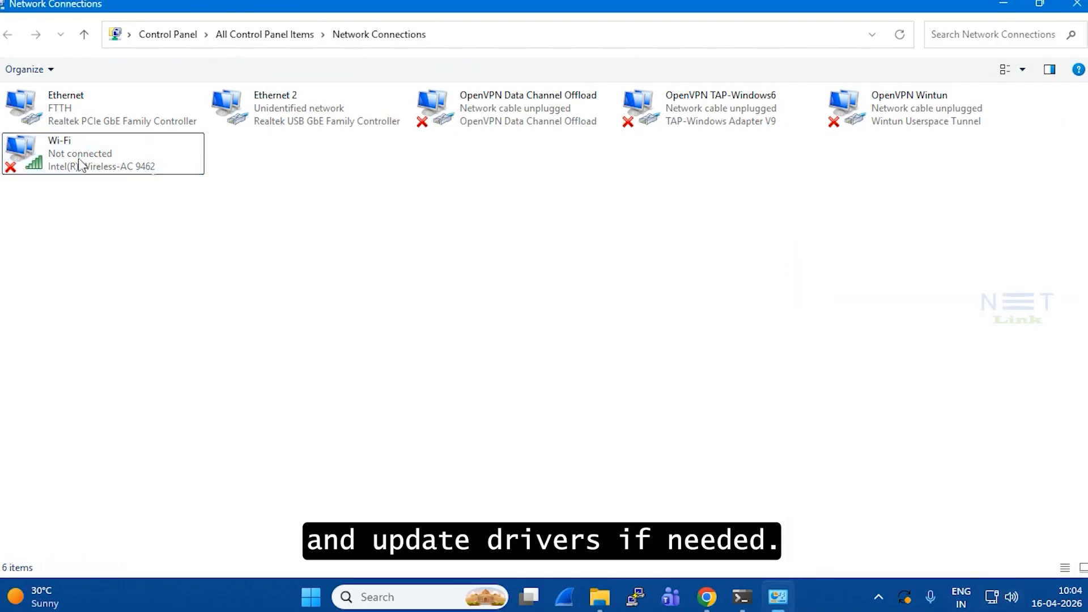
double_click(80, 158)
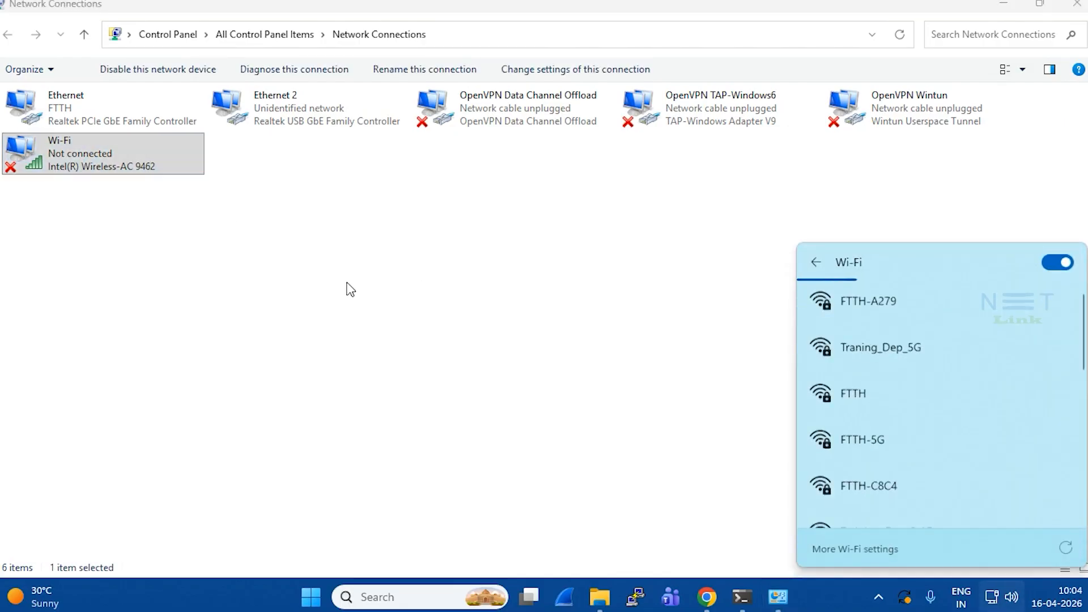
click(83, 141)
right_click(82, 141)
click(119, 323)
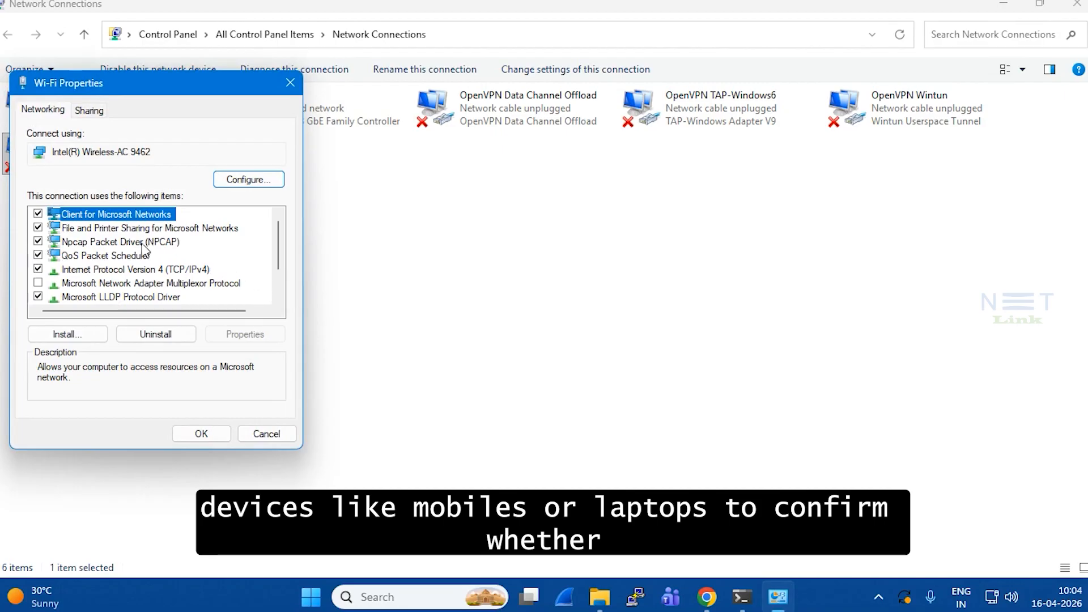
Check the Intel Wireless-AC 9462 Wireless Mode options, leaving 802.11a/b/g at 6. Dual Band.
click(229, 181)
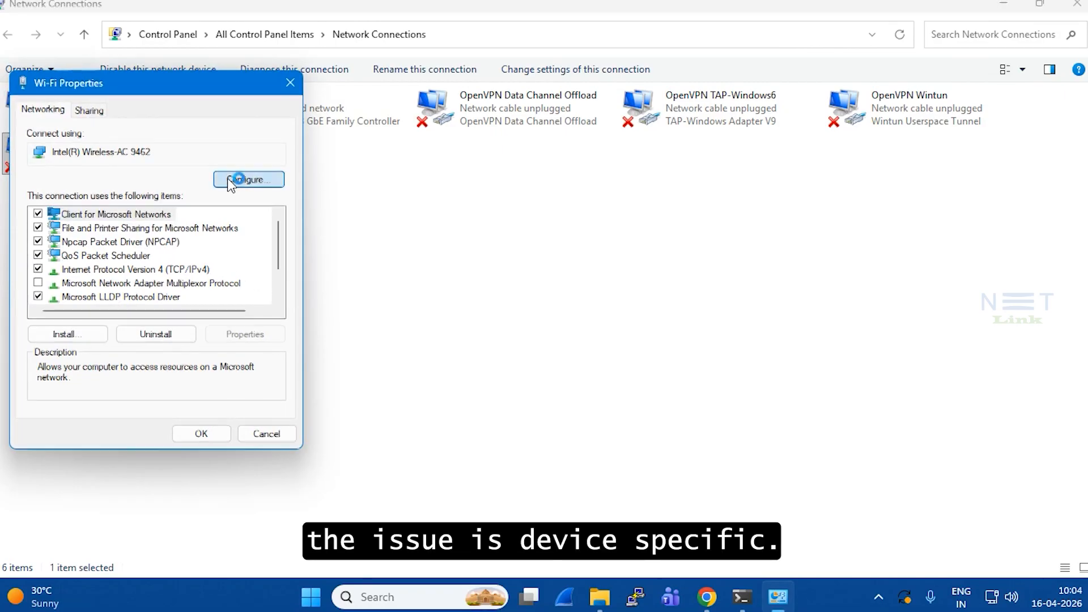
click(151, 101)
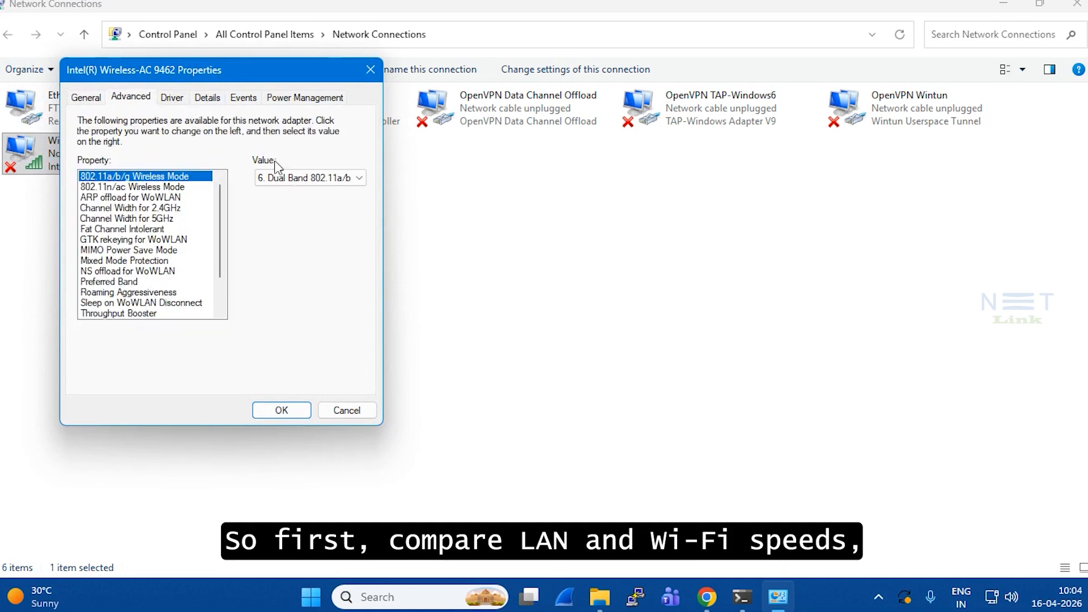
click(322, 178)
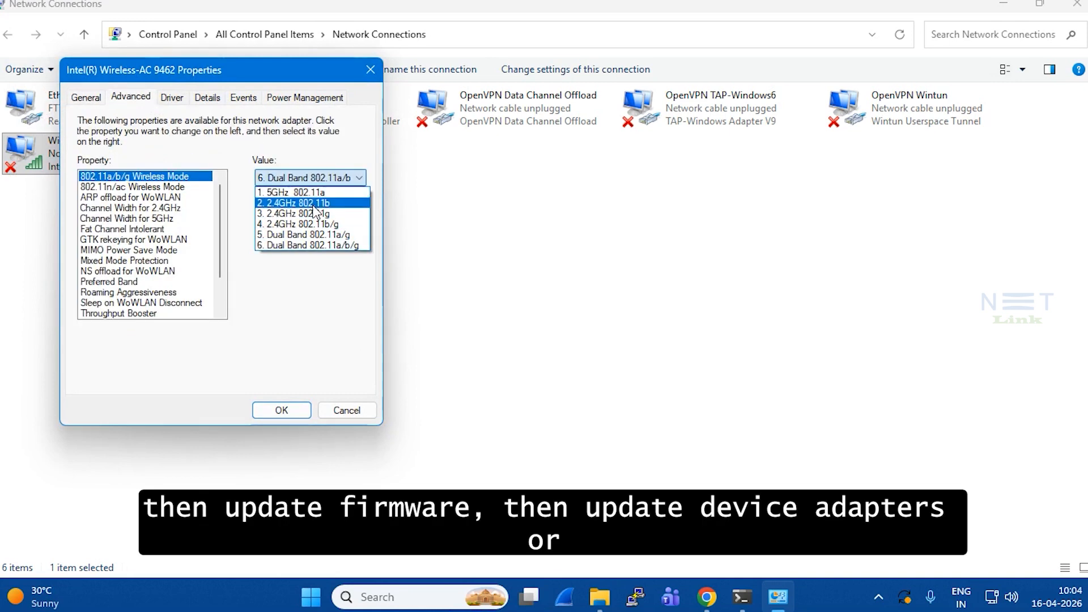
click(173, 191)
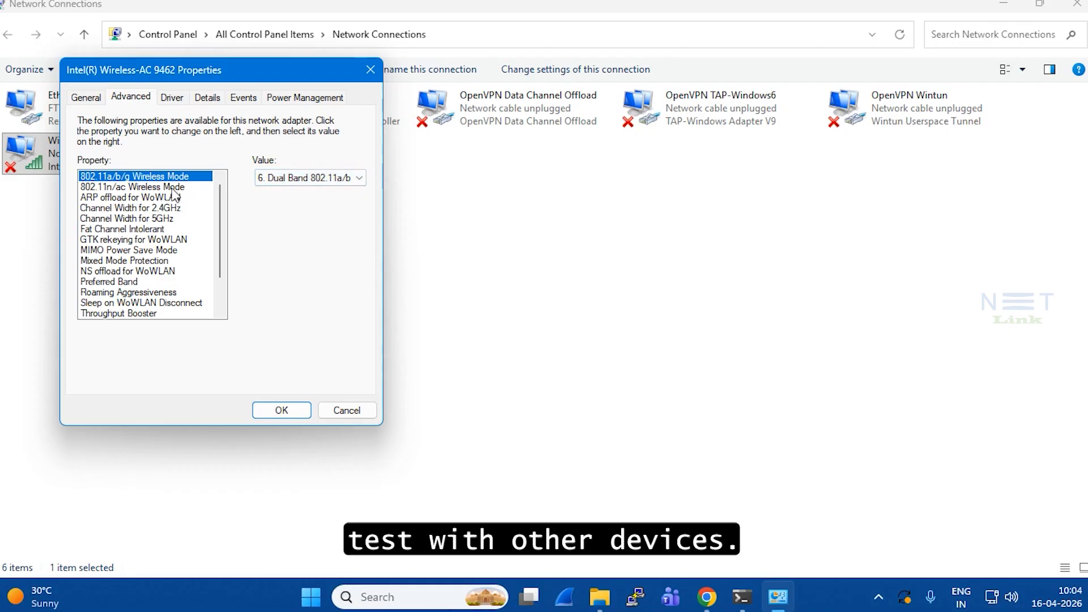
click(172, 191)
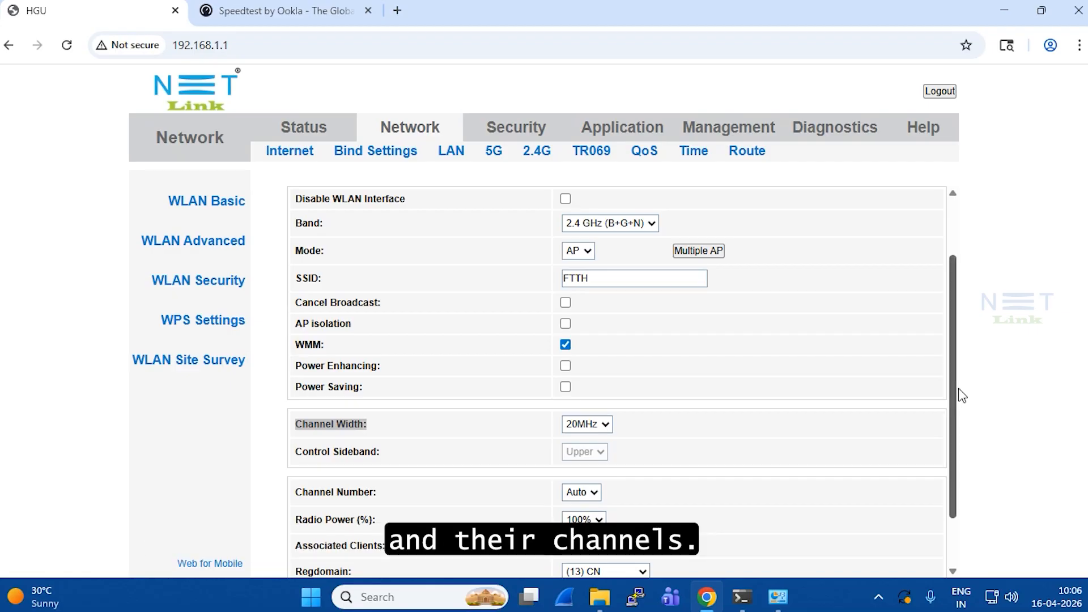
Set the 2.4G Channel Width to 40MHz, leaving Control Sideband at Upper.
click(605, 426)
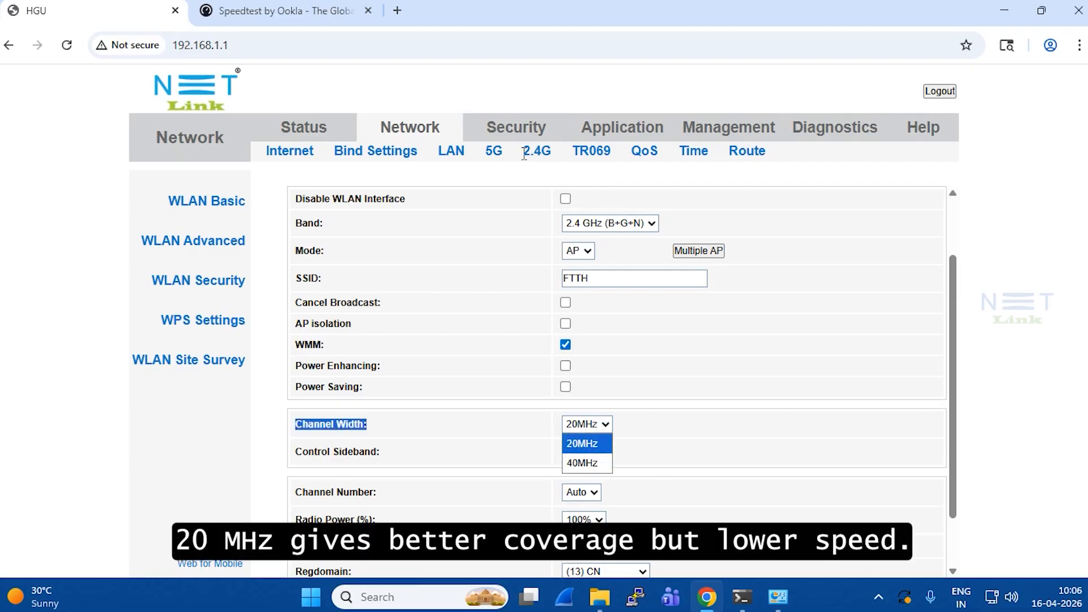
drag(524, 154, 553, 156)
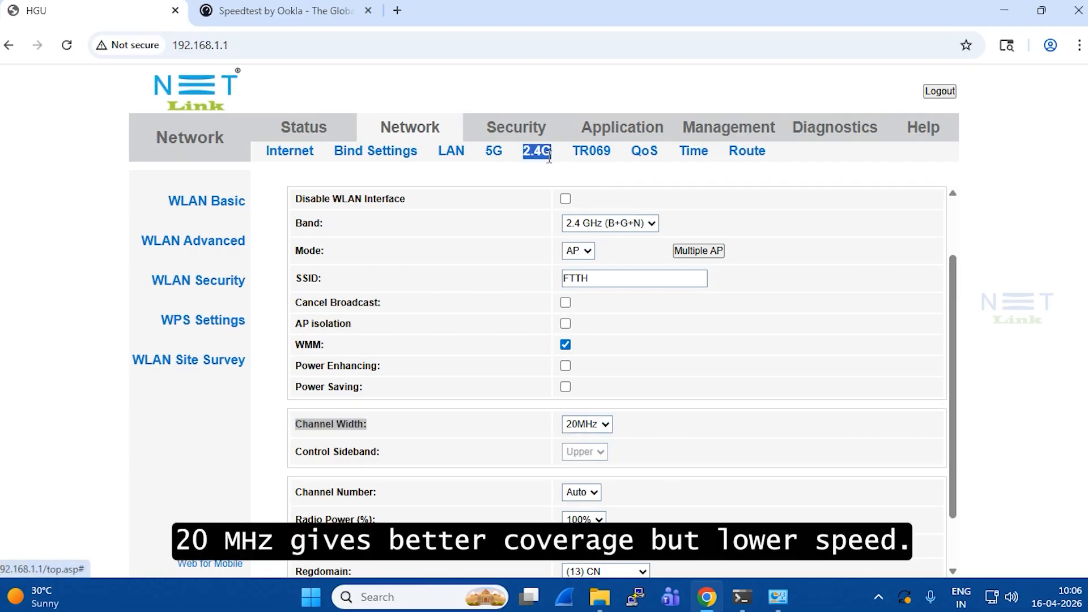
click(603, 426)
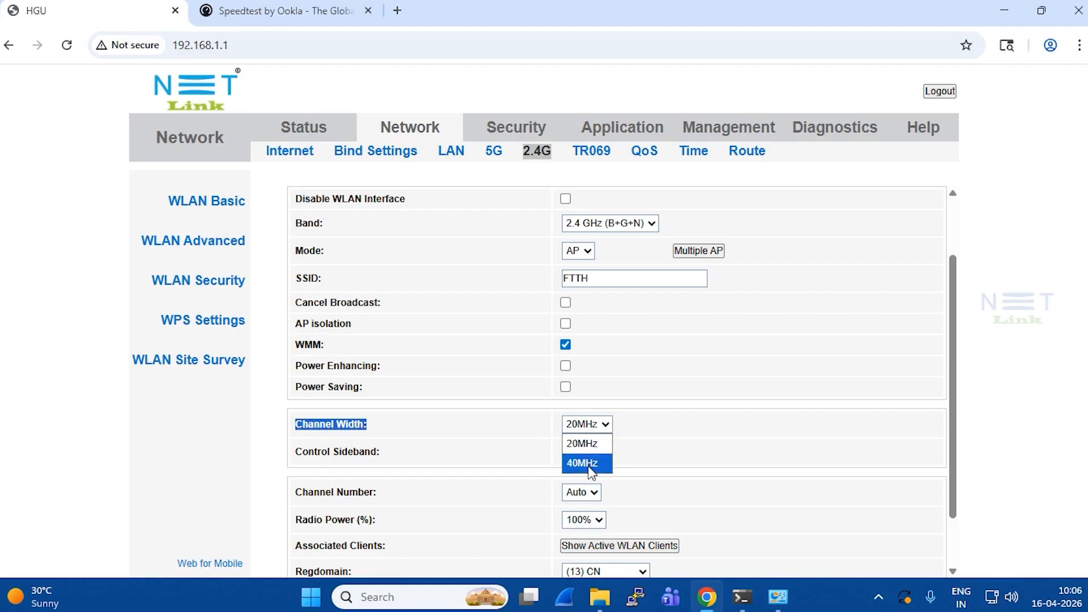
click(587, 463)
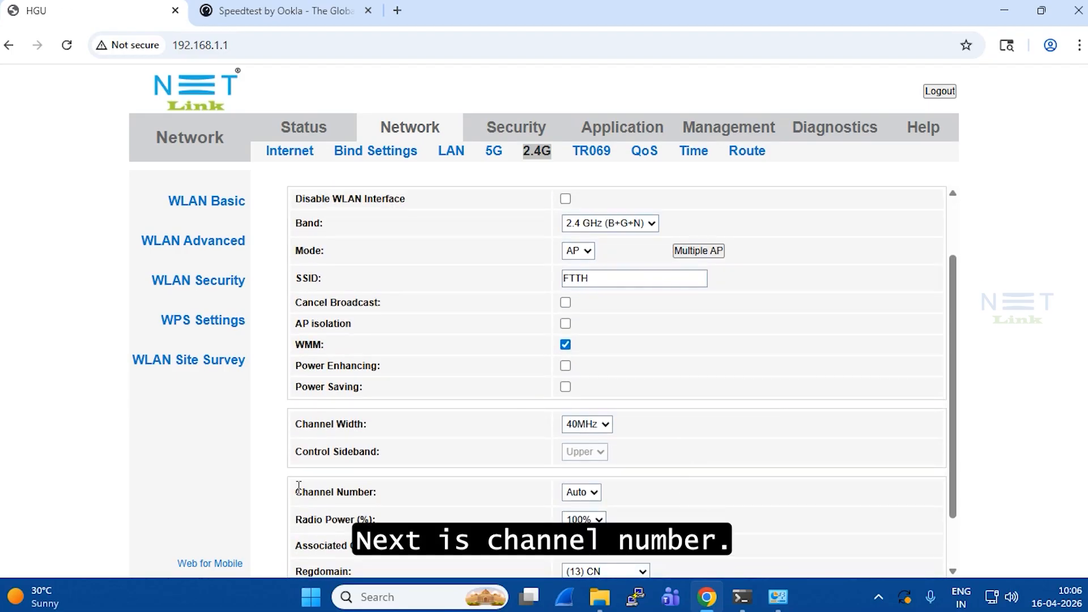
Change the 2.4G Channel Number from Auto to 11.
drag(298, 487, 458, 500)
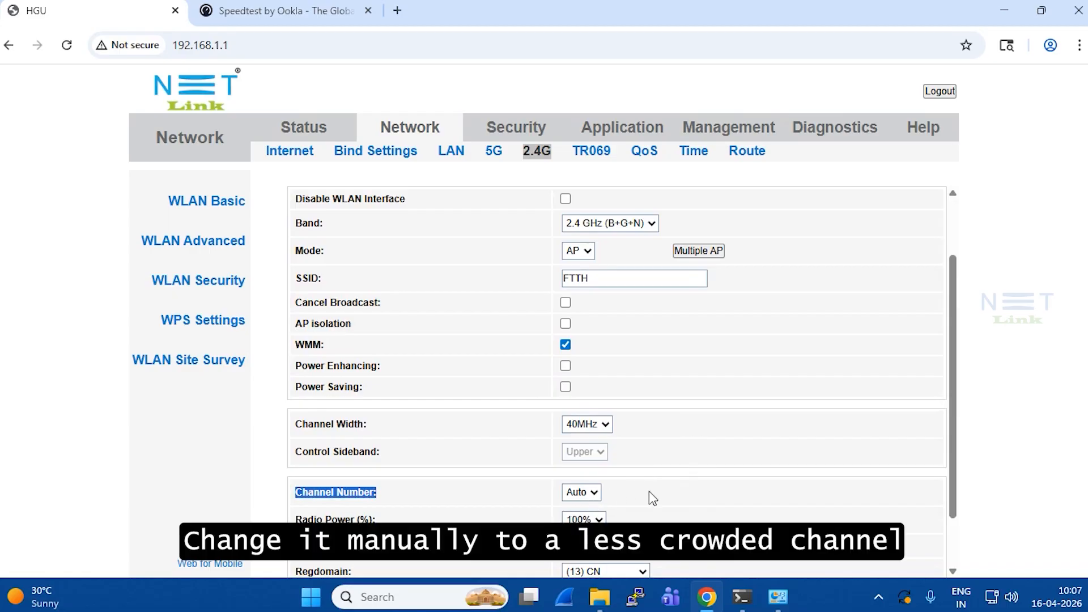
click(598, 500)
click(594, 492)
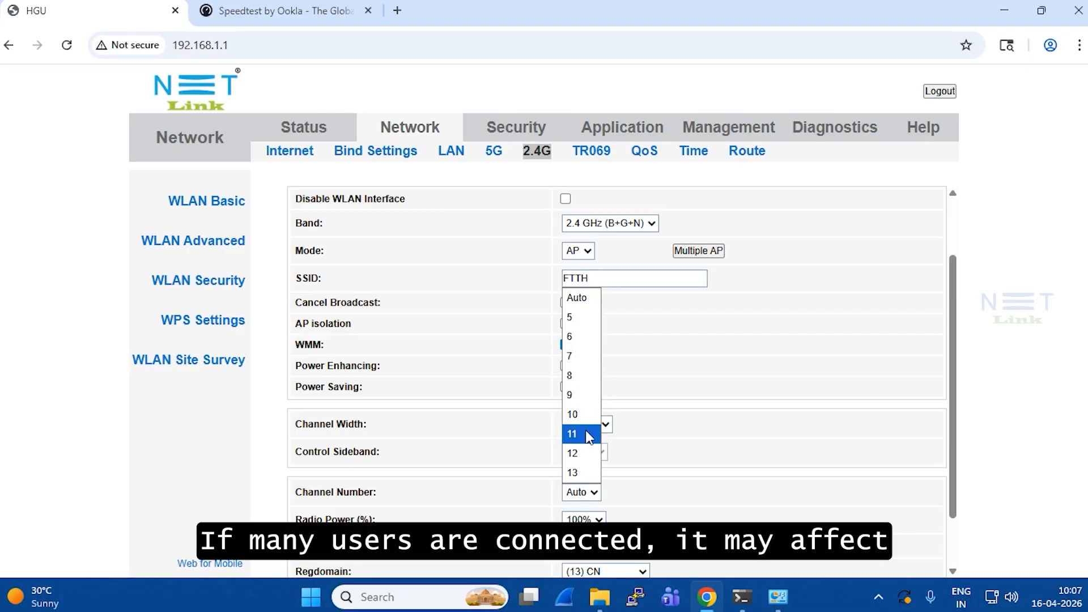
click(587, 435)
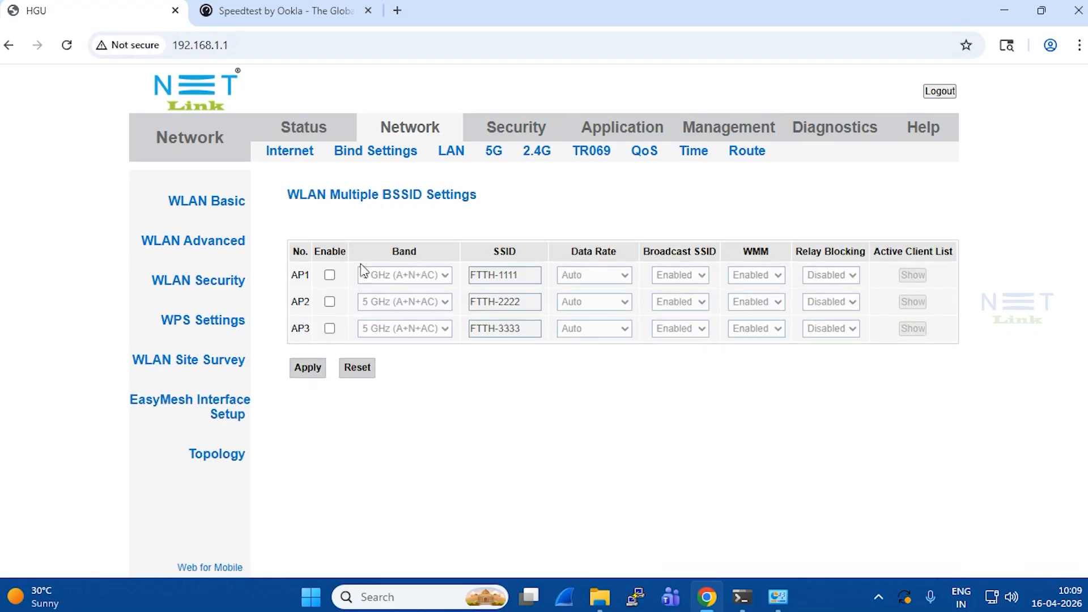
Check the main 2.4G Wi-Fi name FTTH on the WLAN Basic page and leave it unchanged.
click(542, 153)
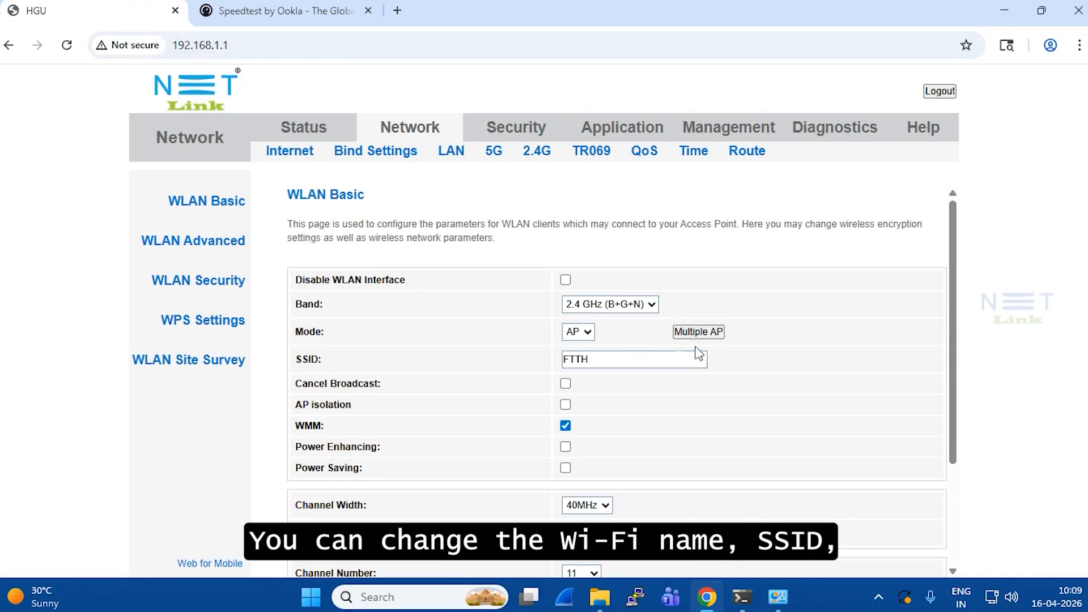
double_click(600, 363)
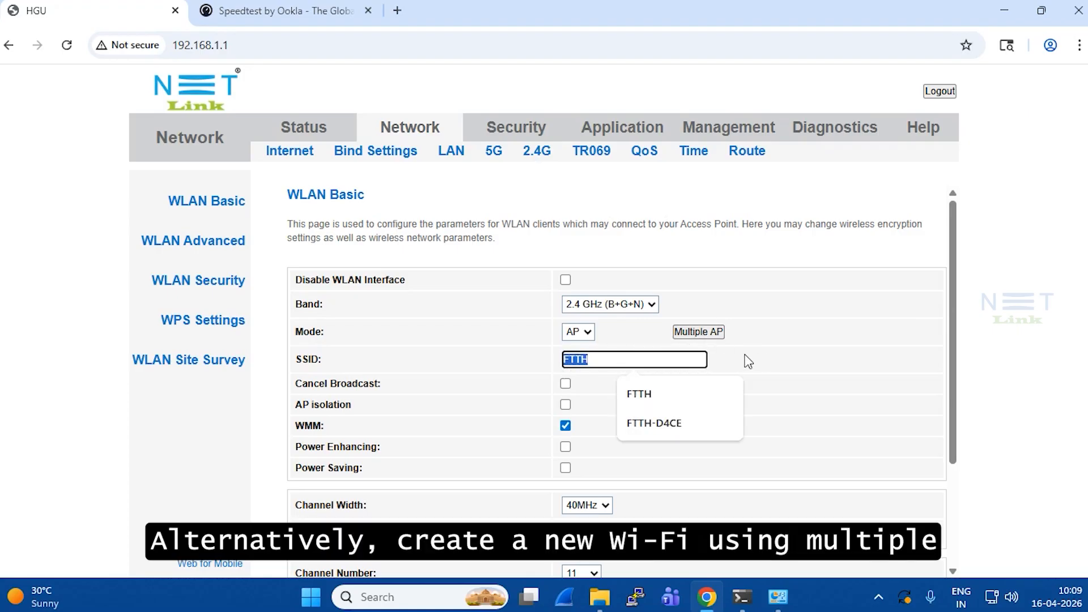
click(774, 345)
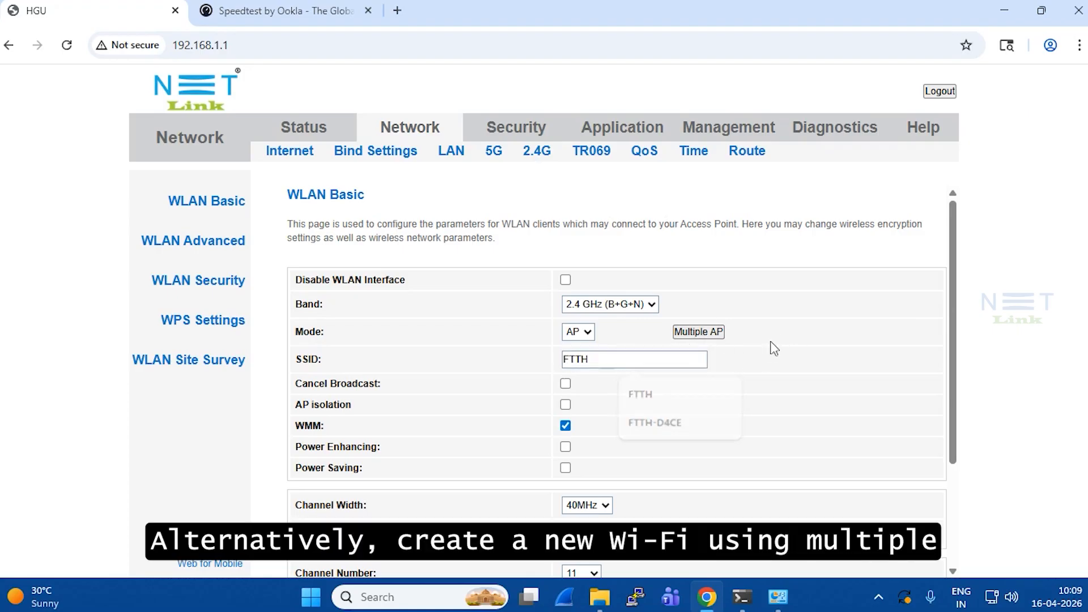
Enable access point AP1 with SSID TEST_WIFI in Multiple AP and apply the settings.
click(705, 334)
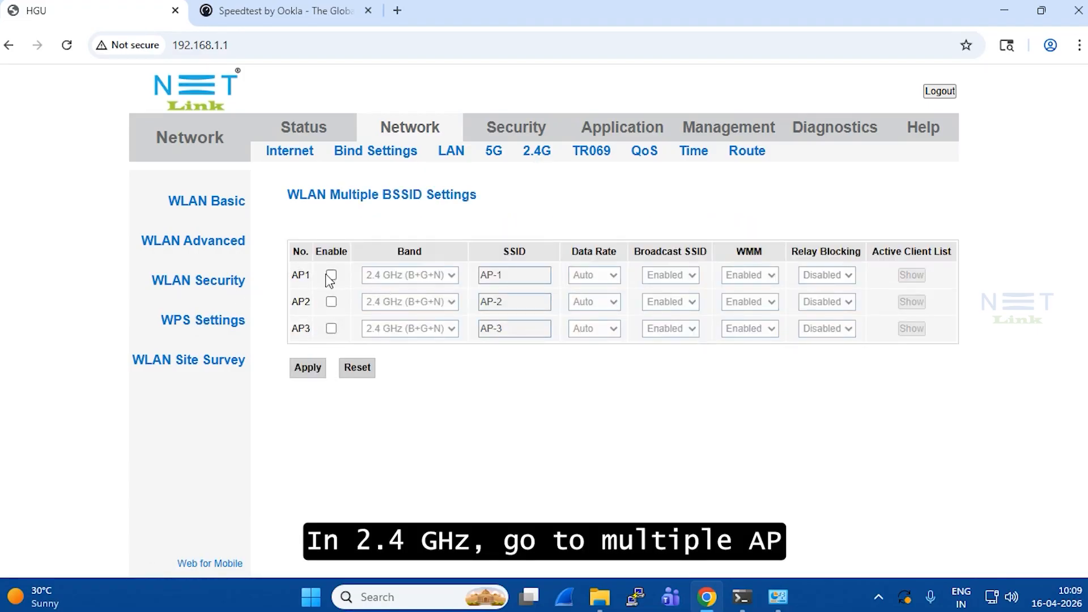
click(331, 276)
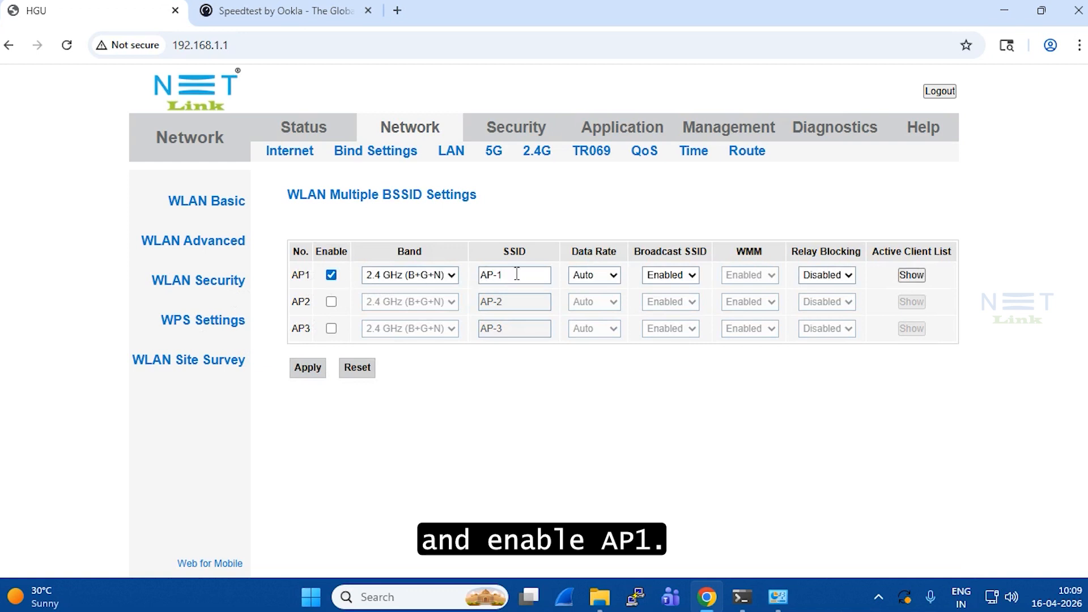
drag(517, 273, 453, 287)
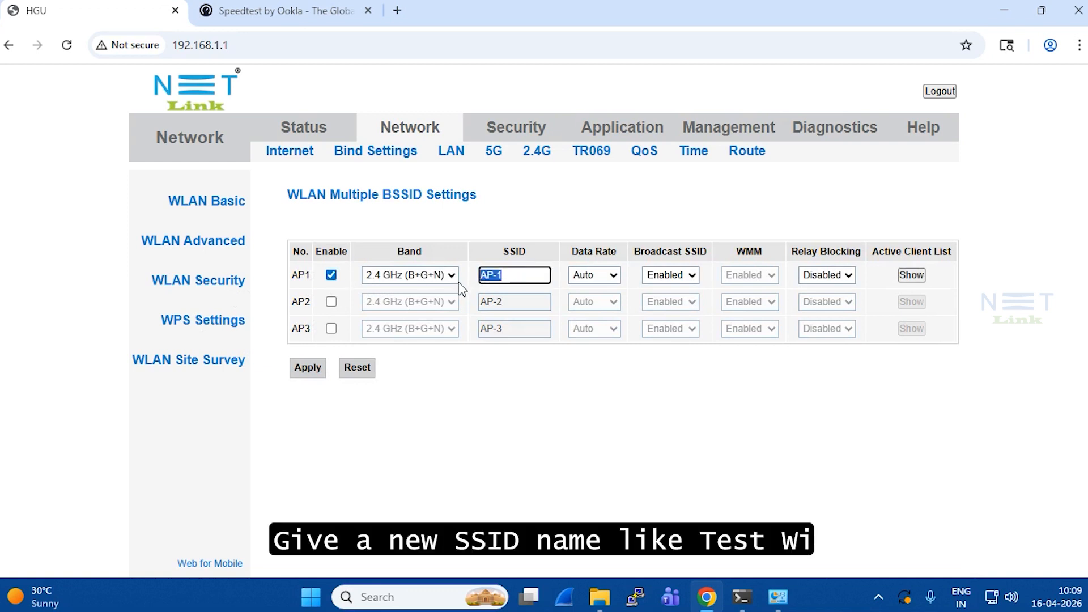
text(TEST)
key(Down)
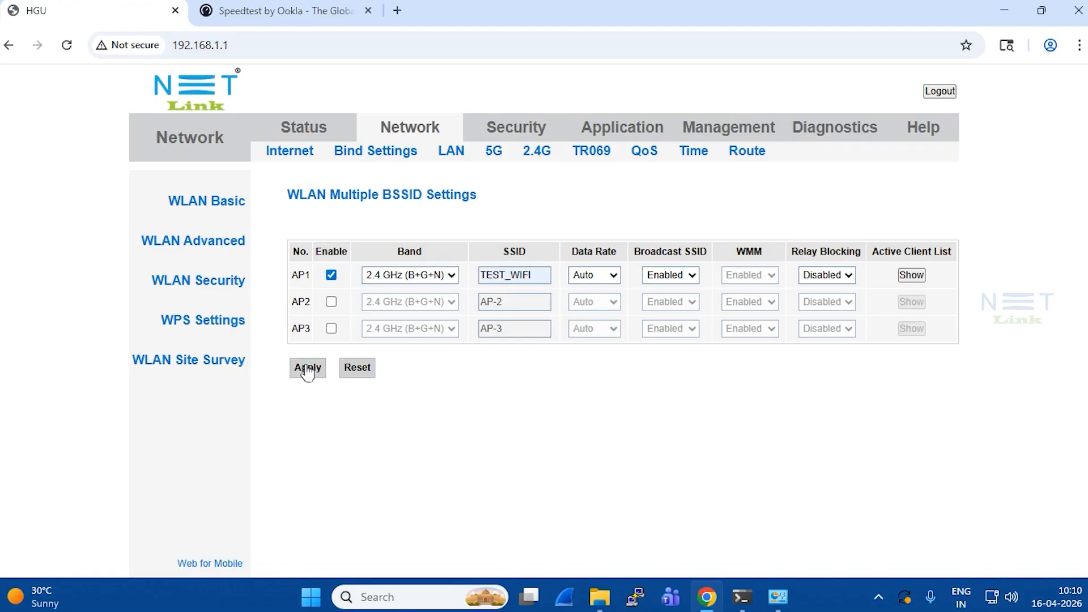
click(501, 311)
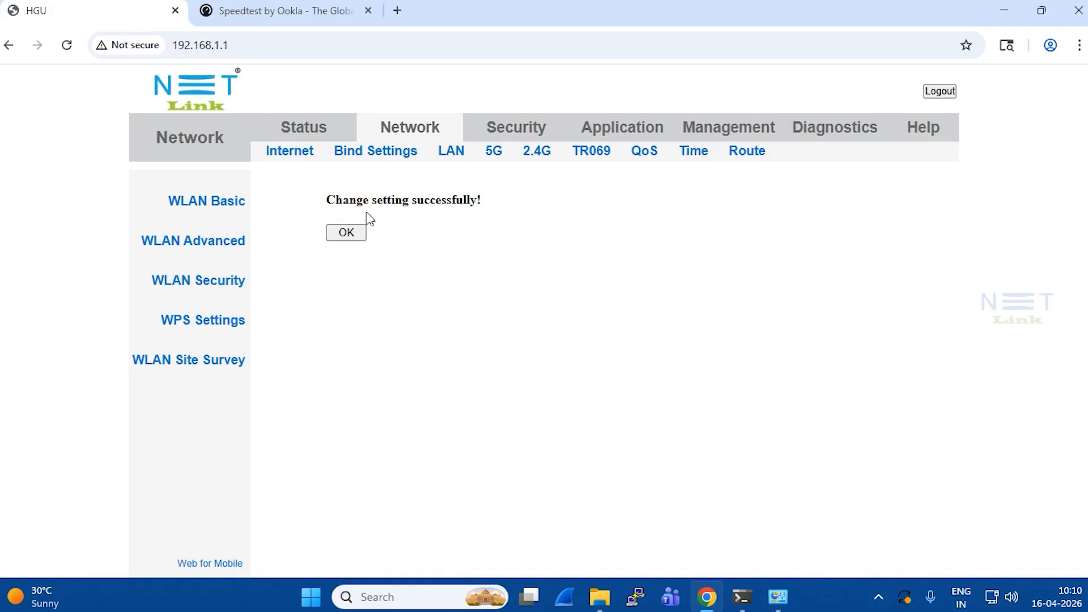
click(346, 233)
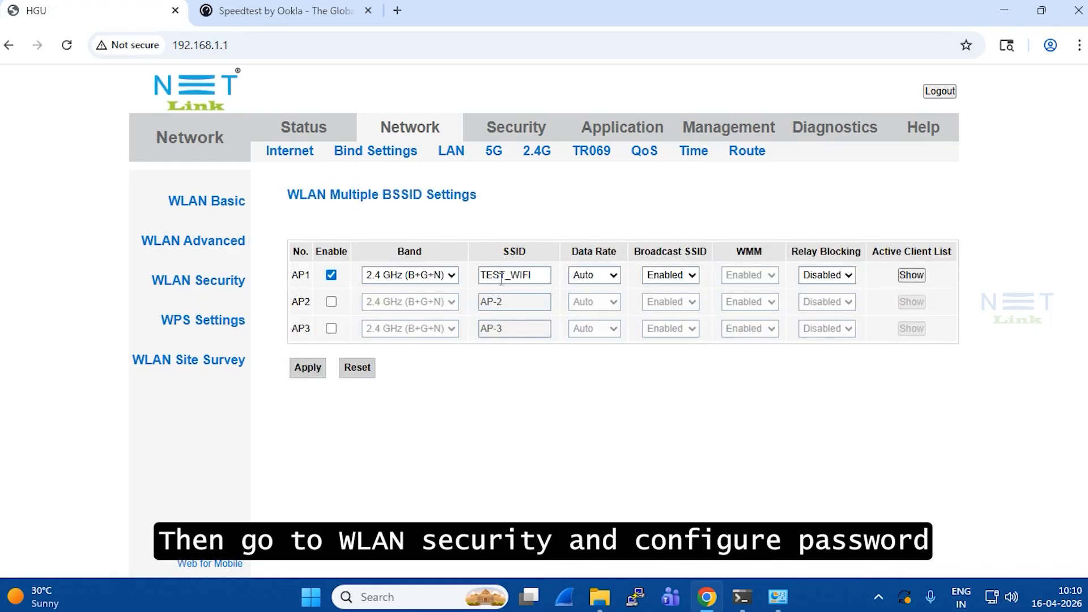
Show the WLAN Security settings for the 'AP1 - TEST_WIFI' network.
click(173, 288)
click(644, 282)
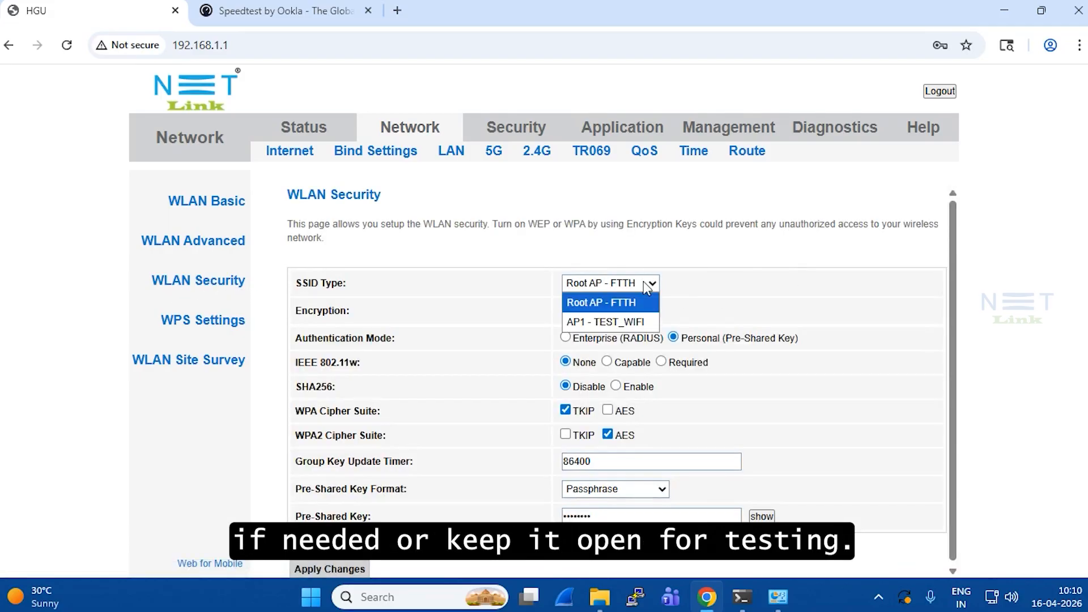
click(598, 321)
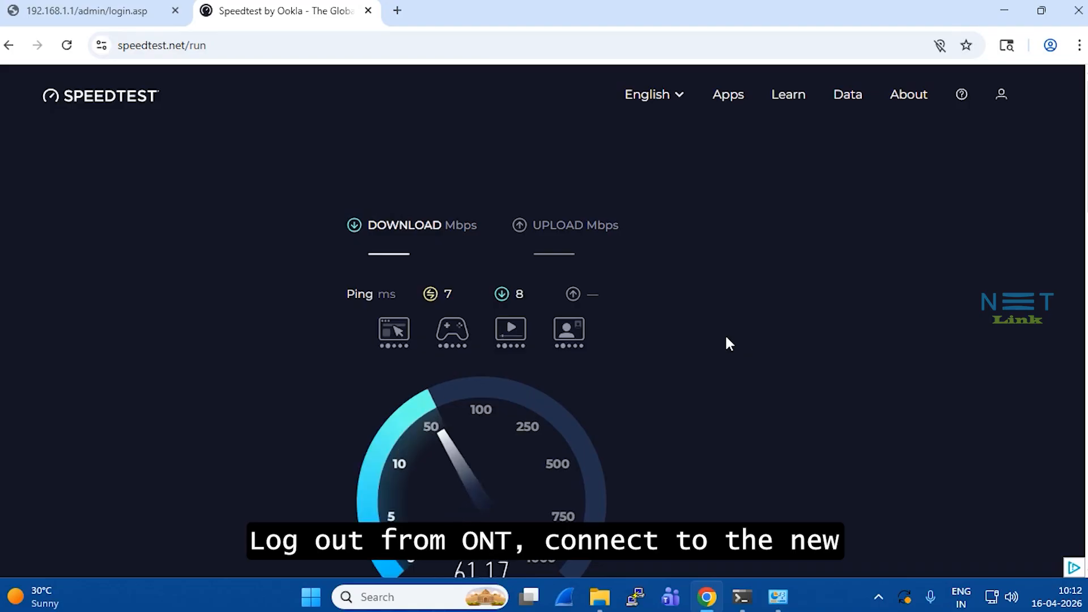
Scroll the Speedtest page while the test runs, reaching 91.66 Mbps download.
scroll(726, 337, down, 1)
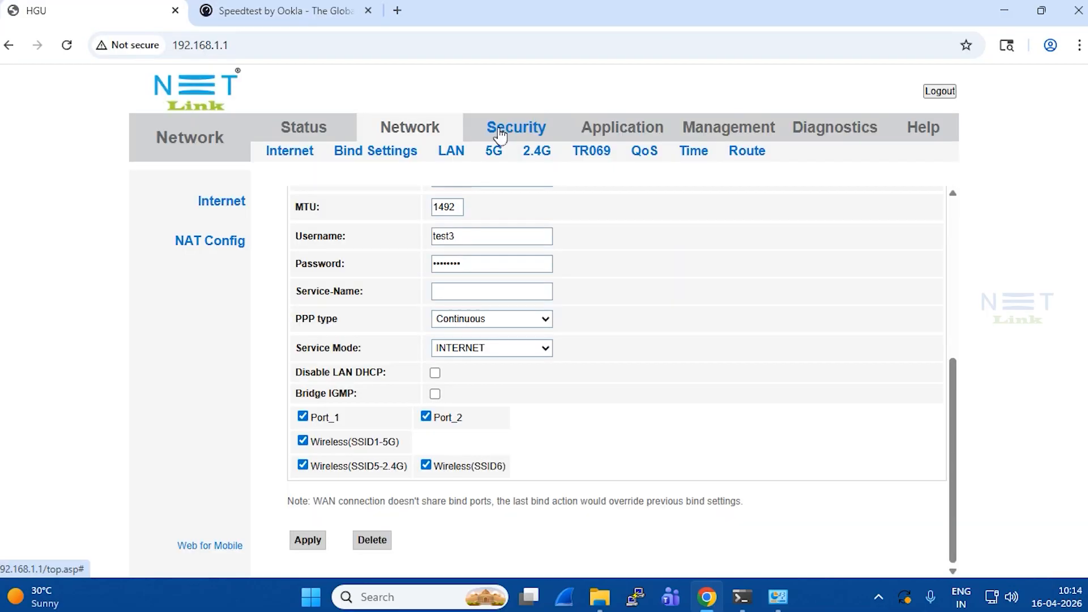
Switch the internet WAN connection's Mode from Route to Bridge.
click(435, 134)
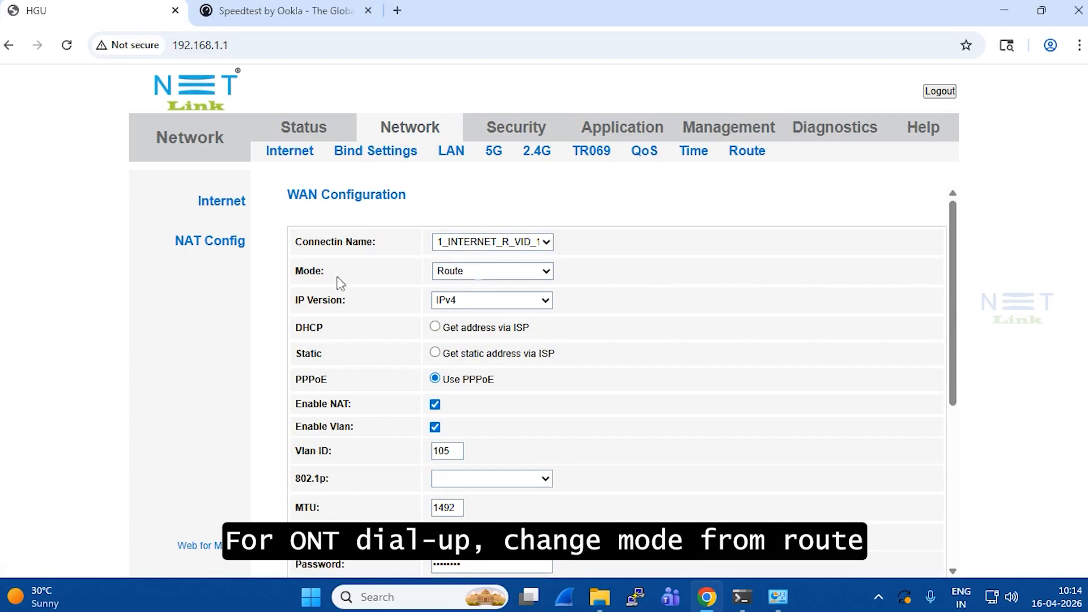
drag(298, 277, 341, 283)
click(490, 269)
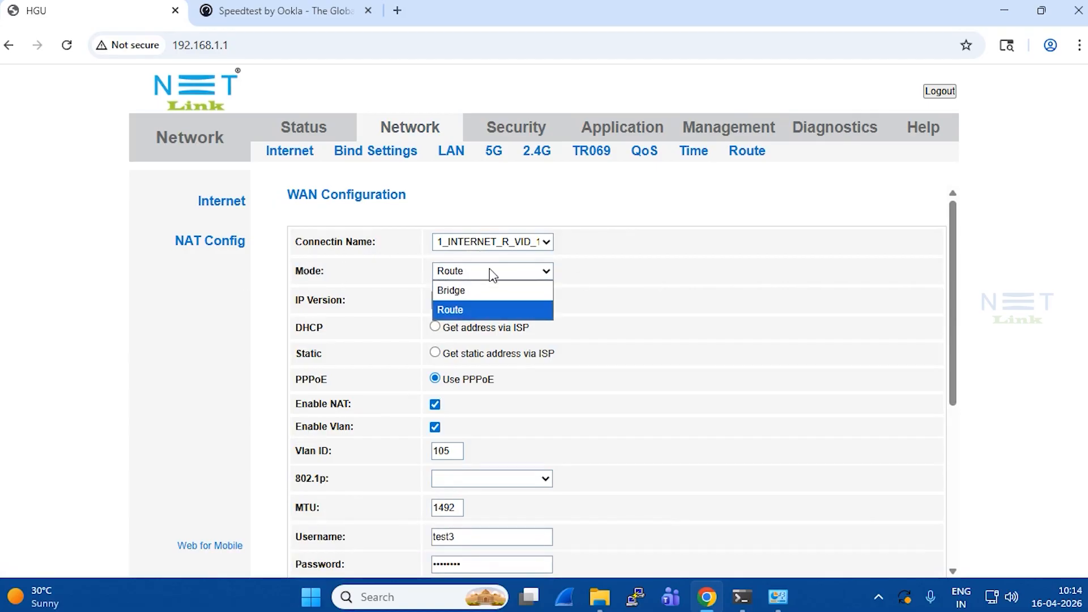
click(477, 290)
scroll(478, 300, down, 3)
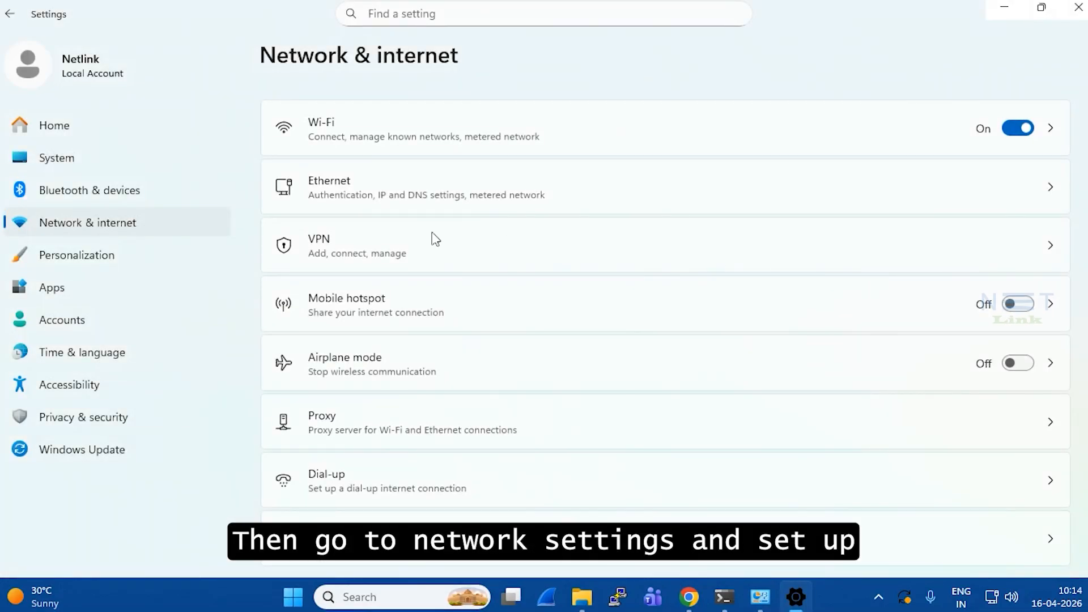
Start a new Broadband (PPPoE) internet connection from the Dial-up settings.
scroll(374, 480, down, 3)
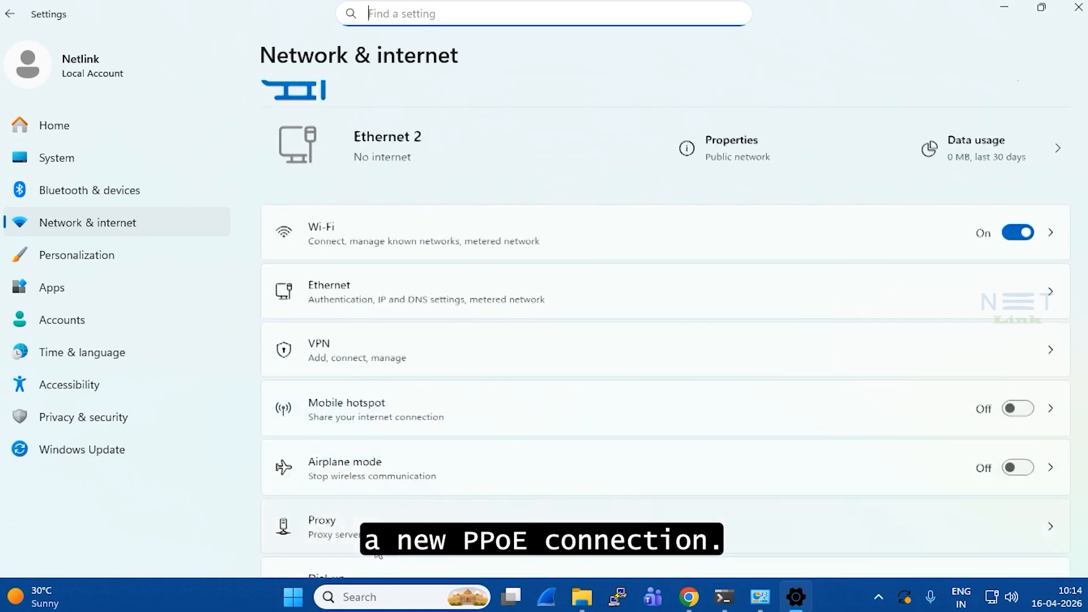
click(365, 479)
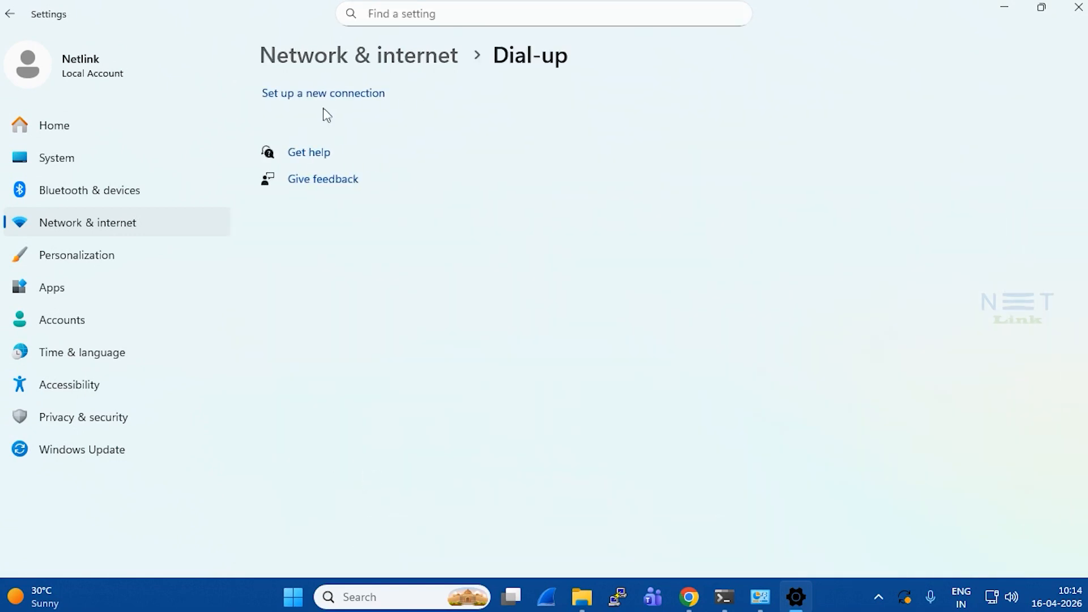
click(319, 101)
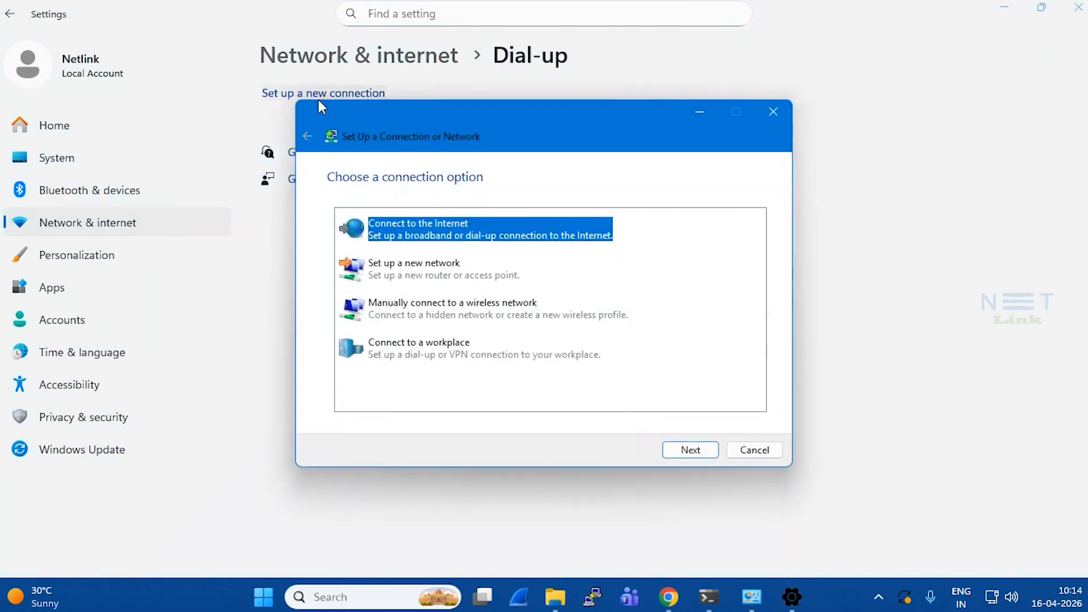
click(695, 451)
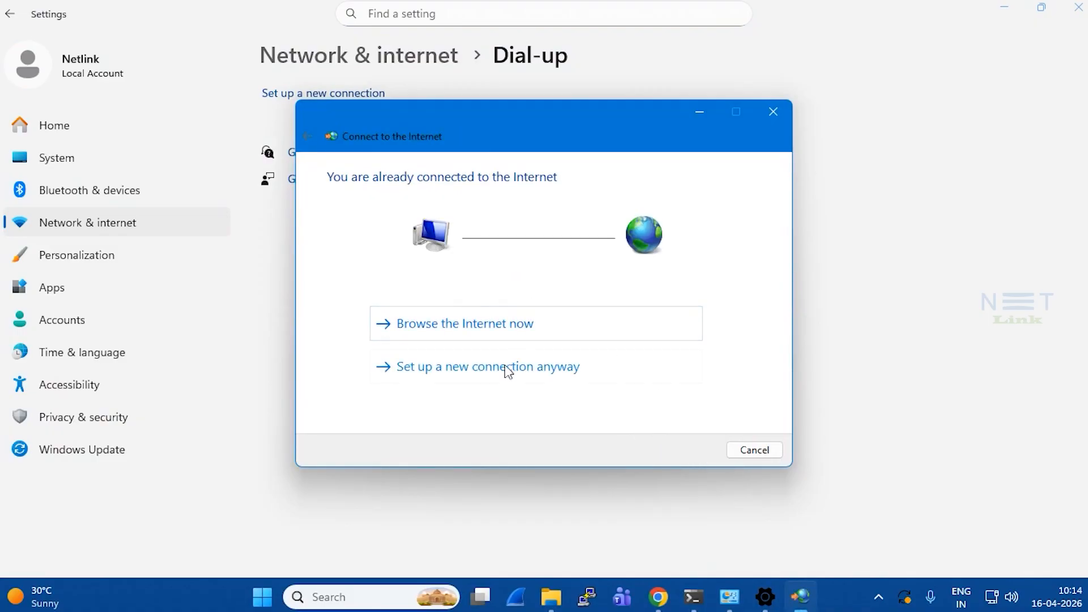
click(701, 365)
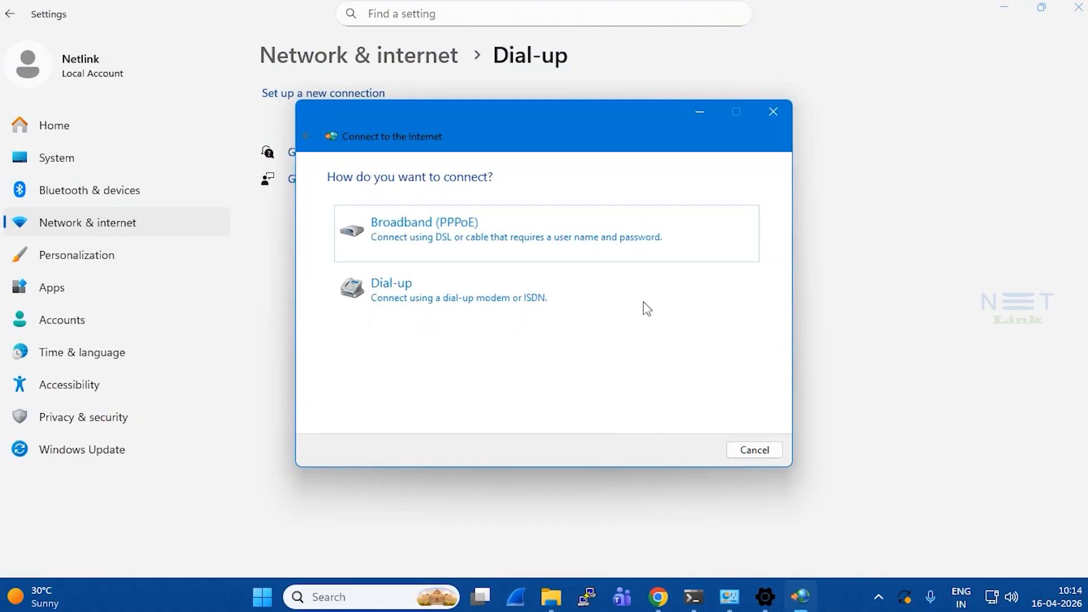
click(461, 239)
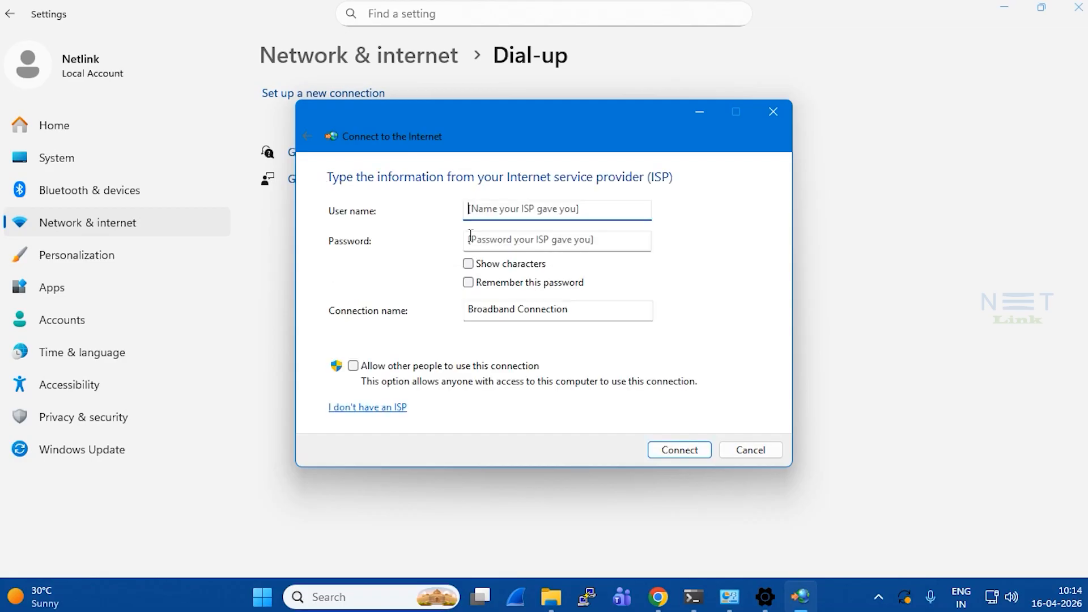
Enter the ISP user name and password and connect the PPPoE connection.
click(516, 211)
text(tes)
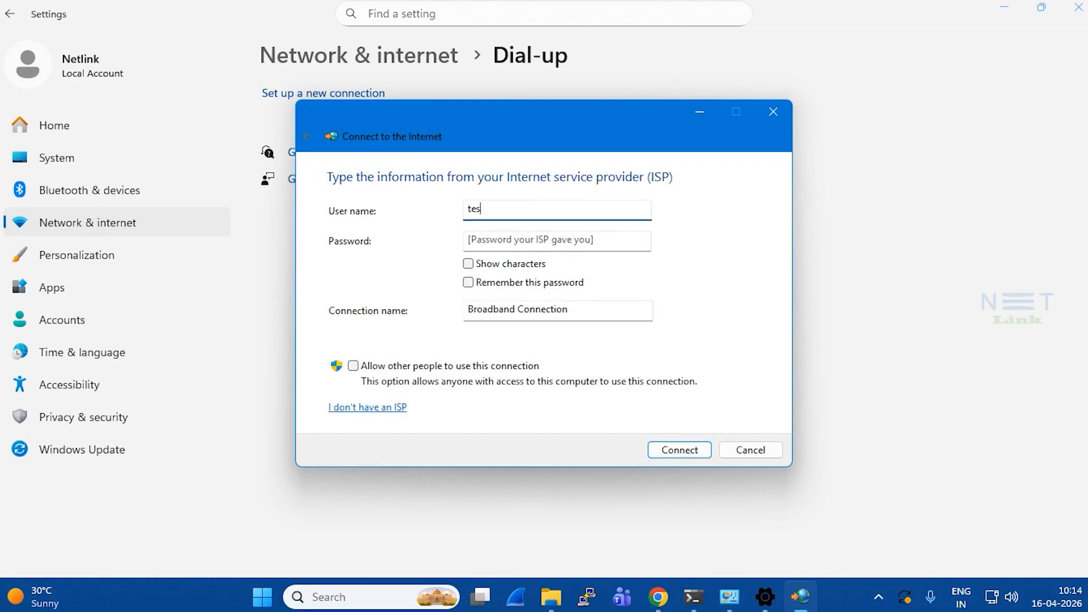
text(t3)
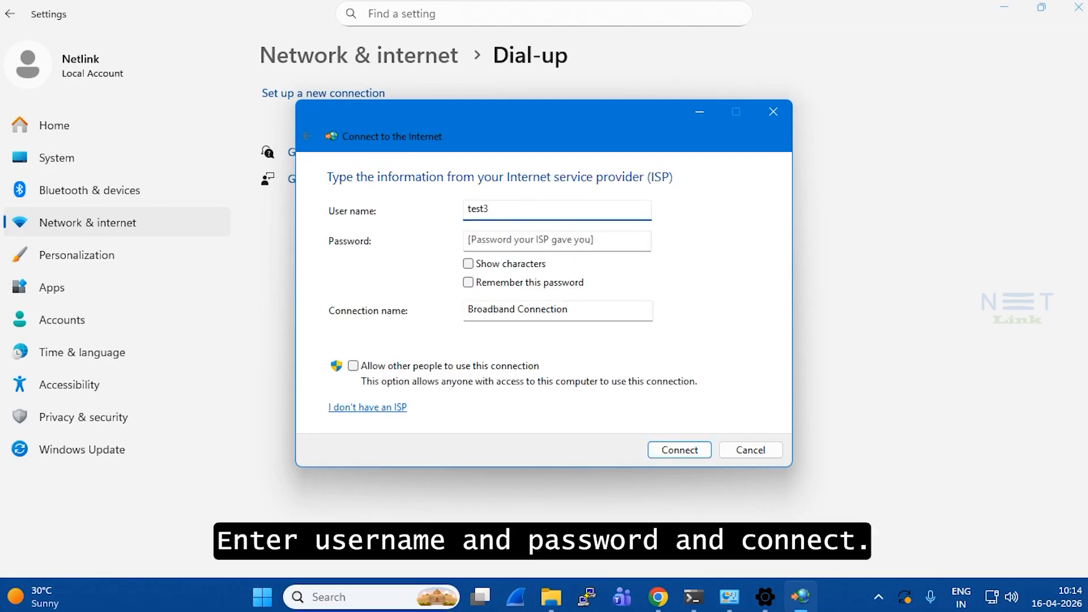
key(Tab)
text(t)
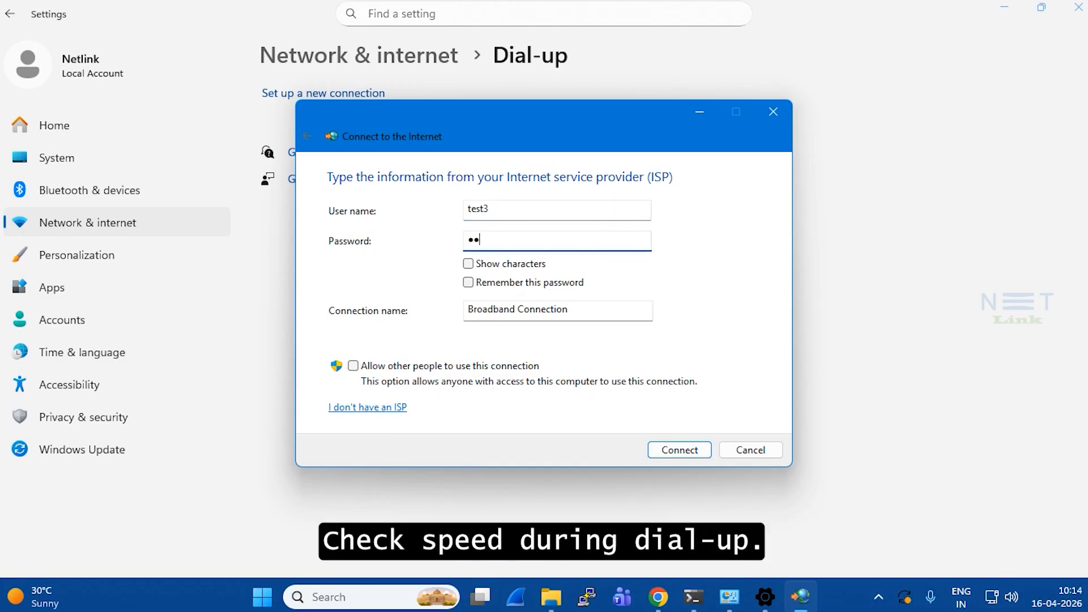
text(12)
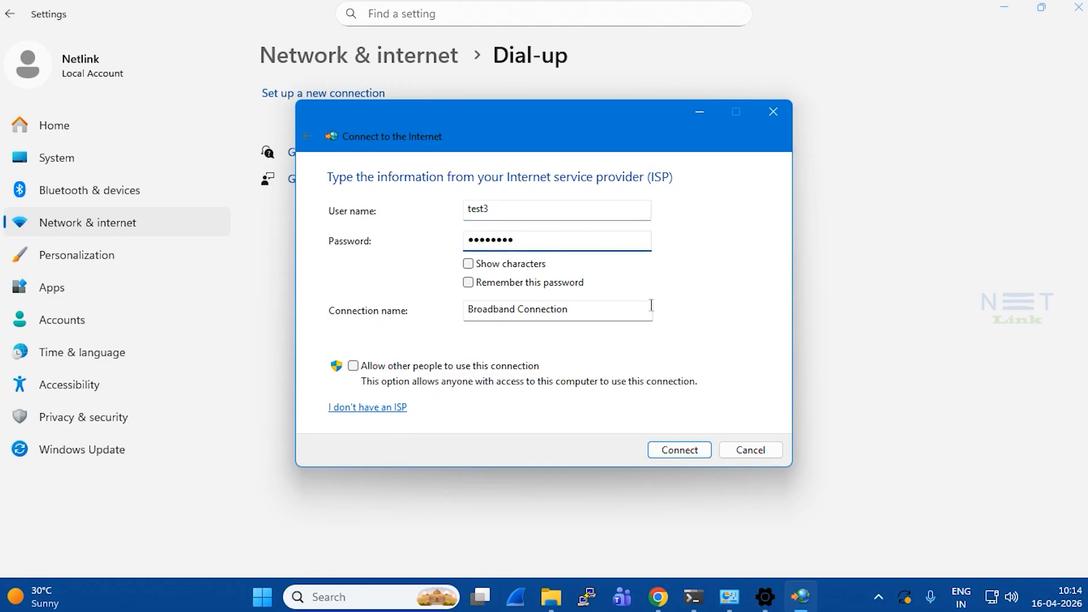
click(674, 451)
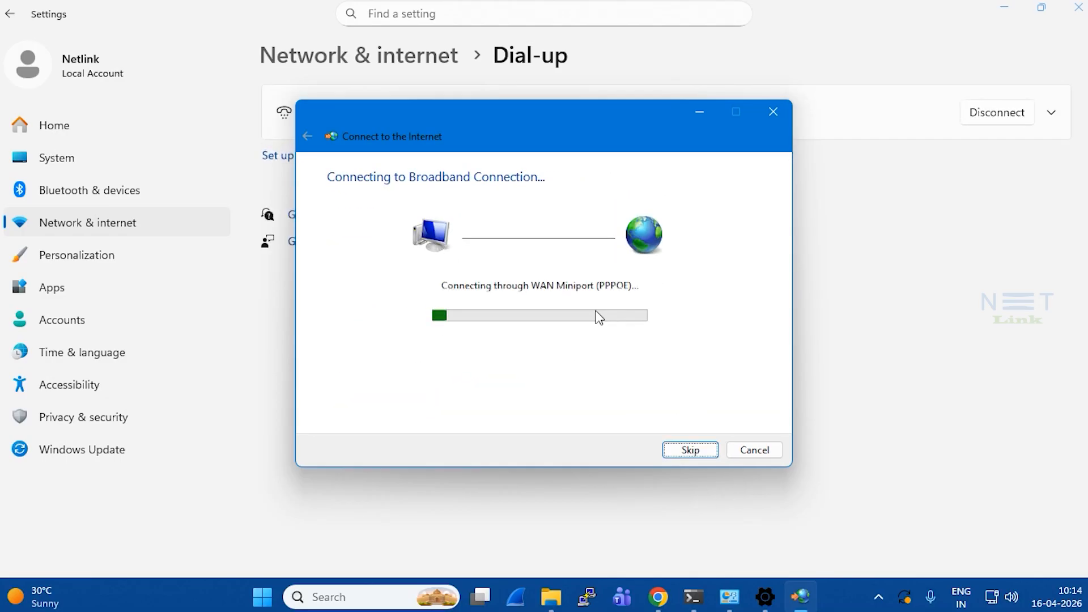
click(658, 597)
Run a new speed test over dial-up (84.08 Mbps), then check VLAN ID 105 on the WAN page.
click(294, 9)
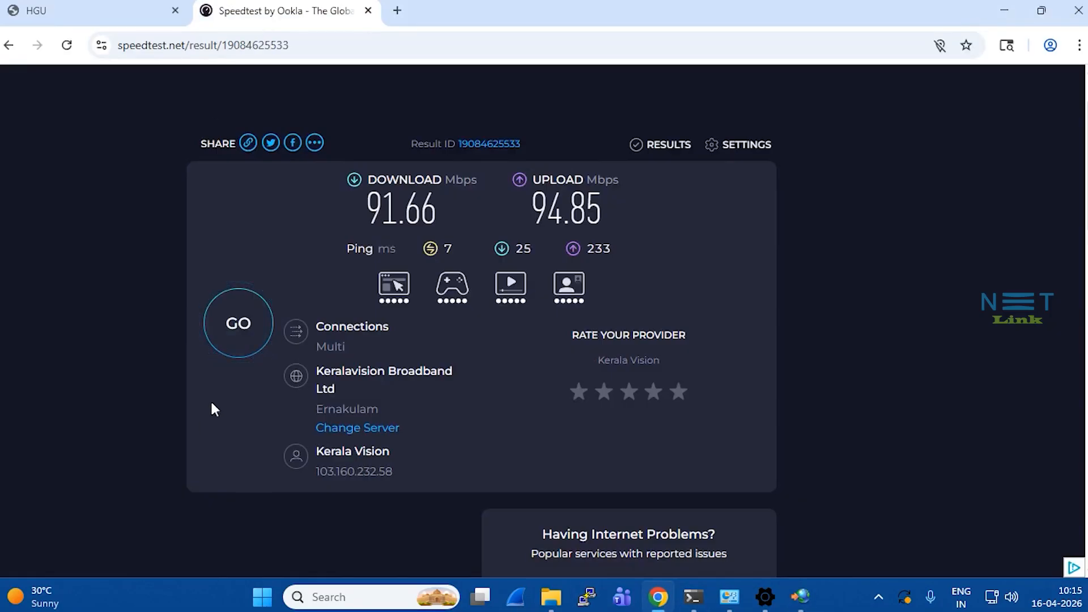
click(233, 326)
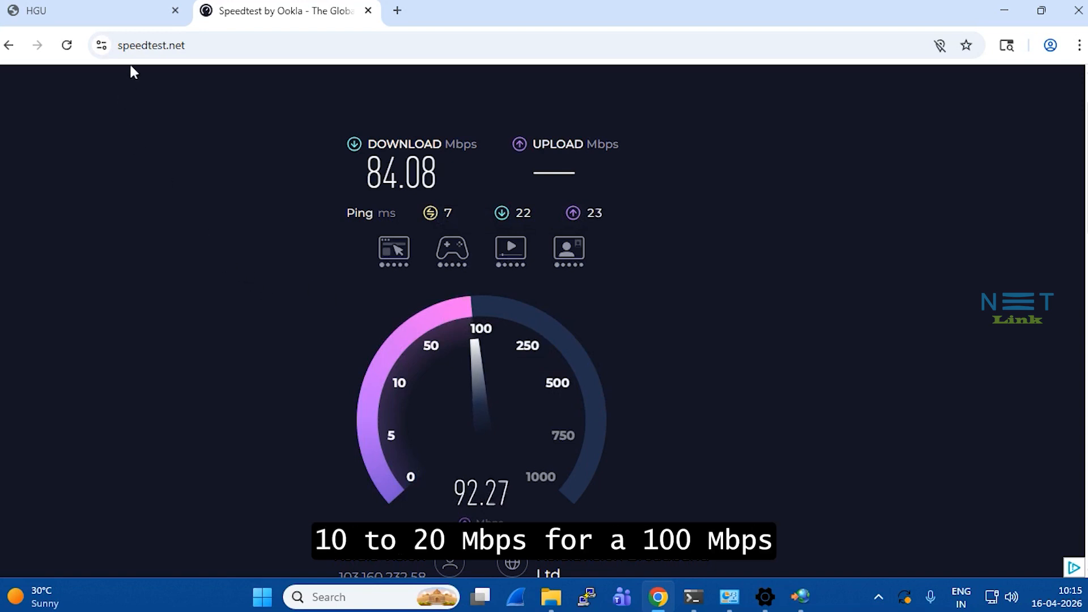
mouse_move(111, 7)
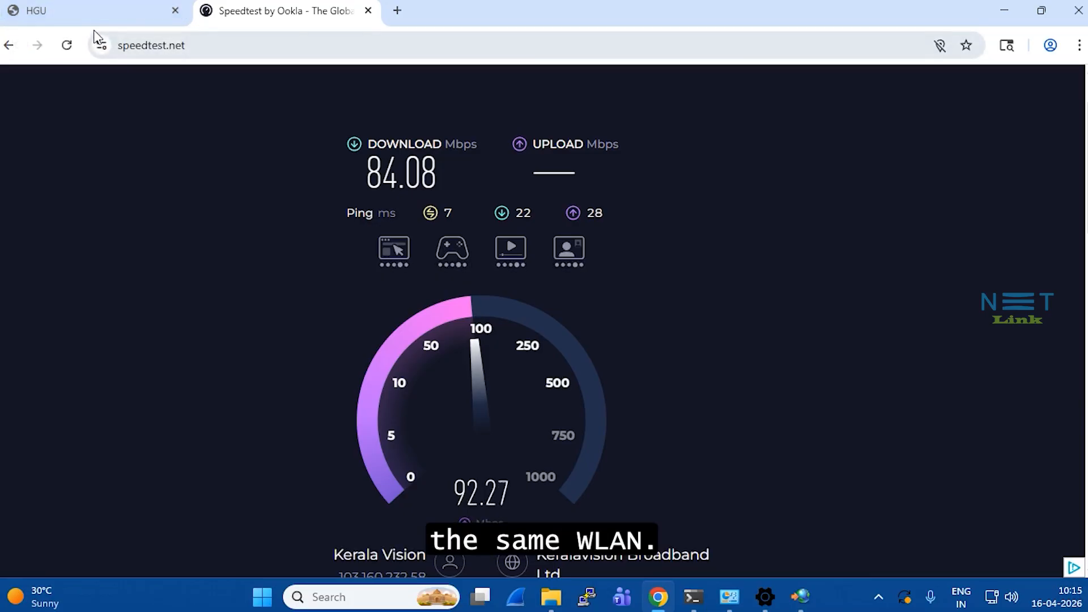
click(114, 6)
drag(453, 350, 434, 351)
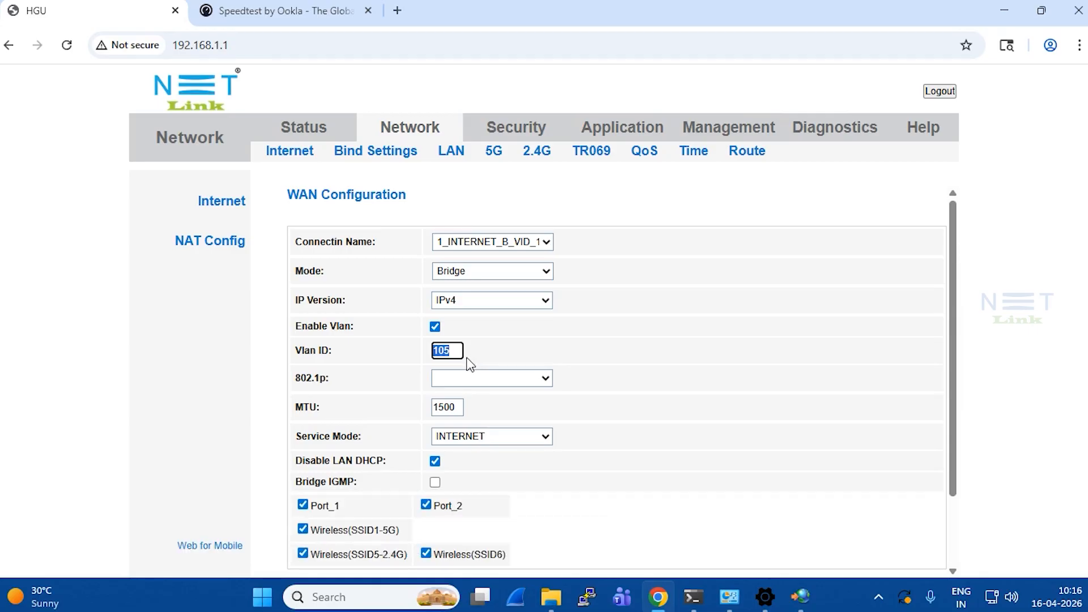
click(490, 360)
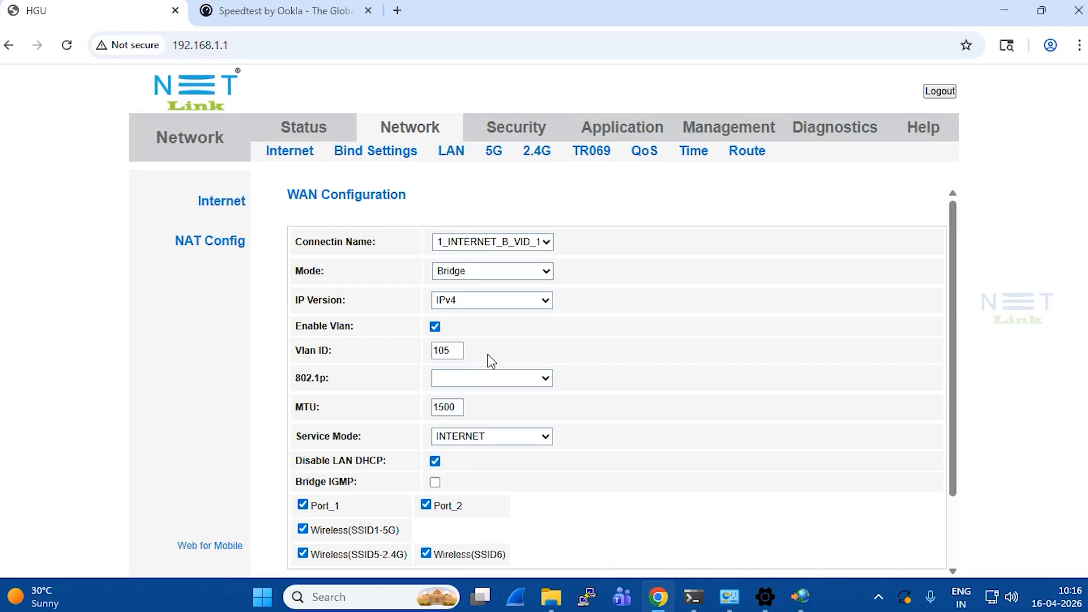